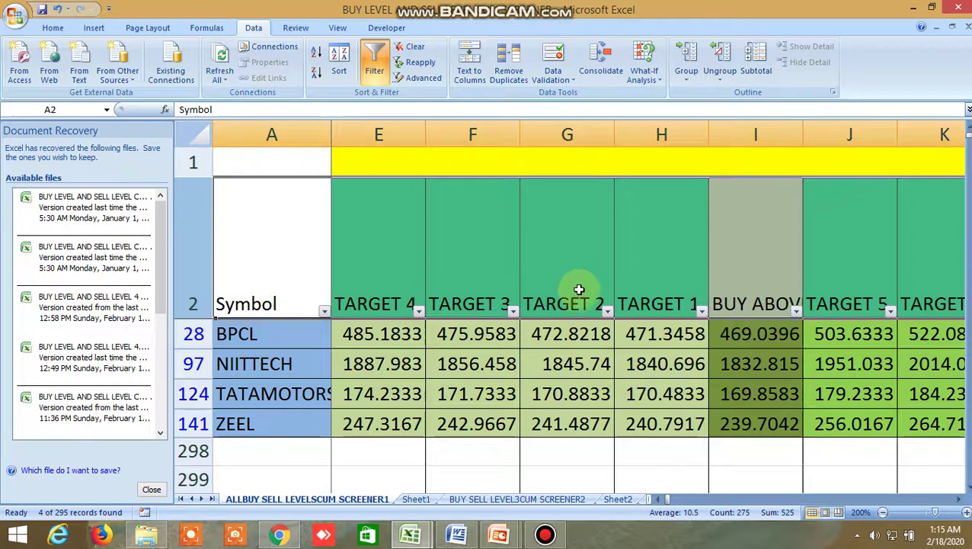
# Review the BUY ABOVE column and the neighbouring buy target columns for the filtered stocks.
pyautogui.moveTo(409, 533)
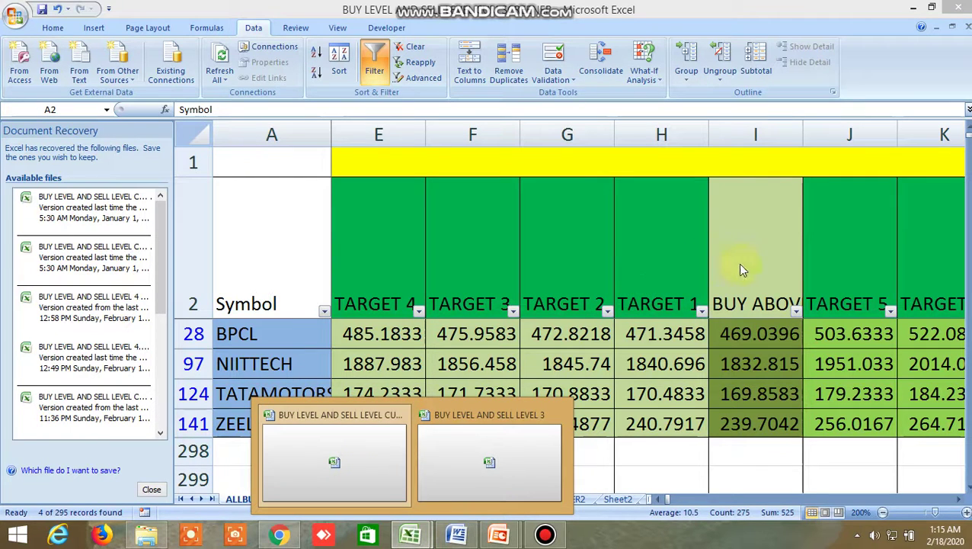
pyautogui.press('F2')
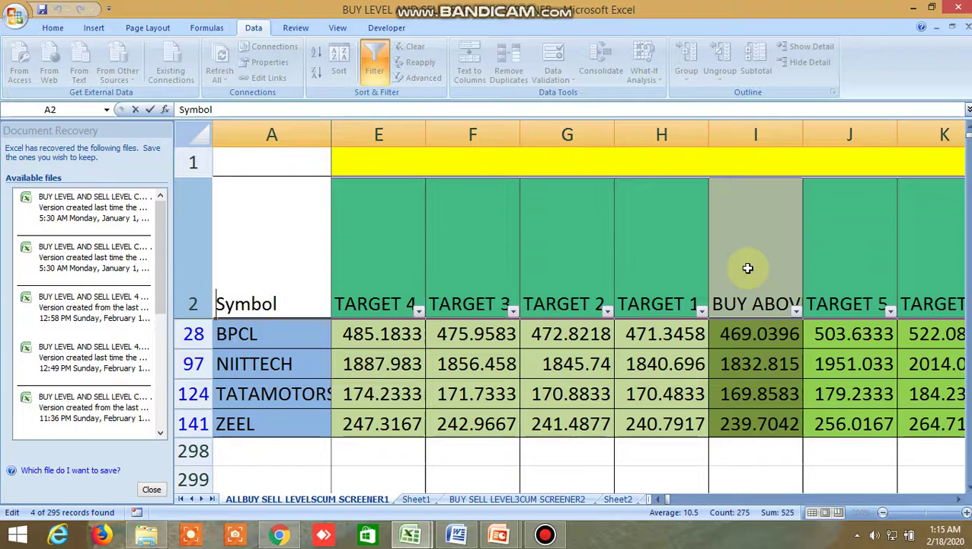
pyautogui.click(747, 268)
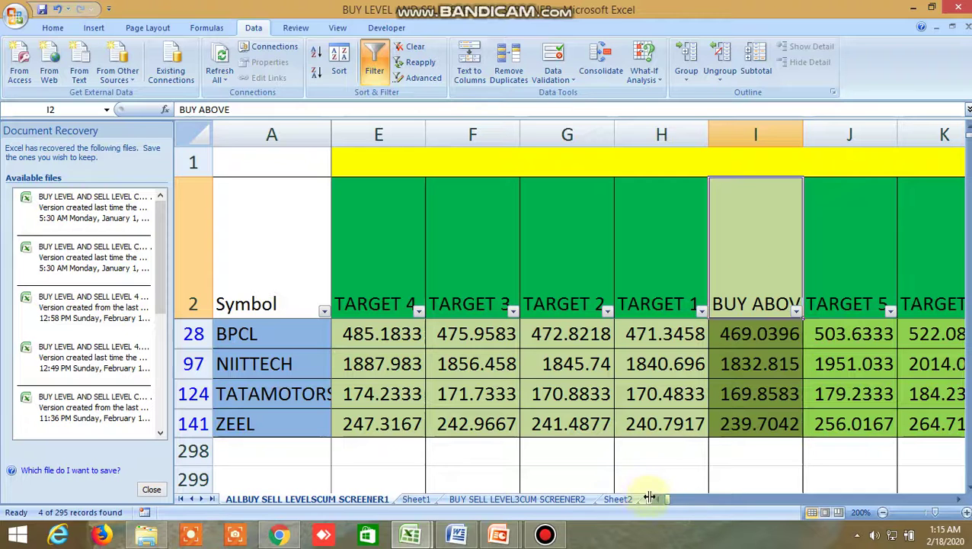
pyautogui.moveTo(668, 502); pyautogui.dragTo(669, 500)
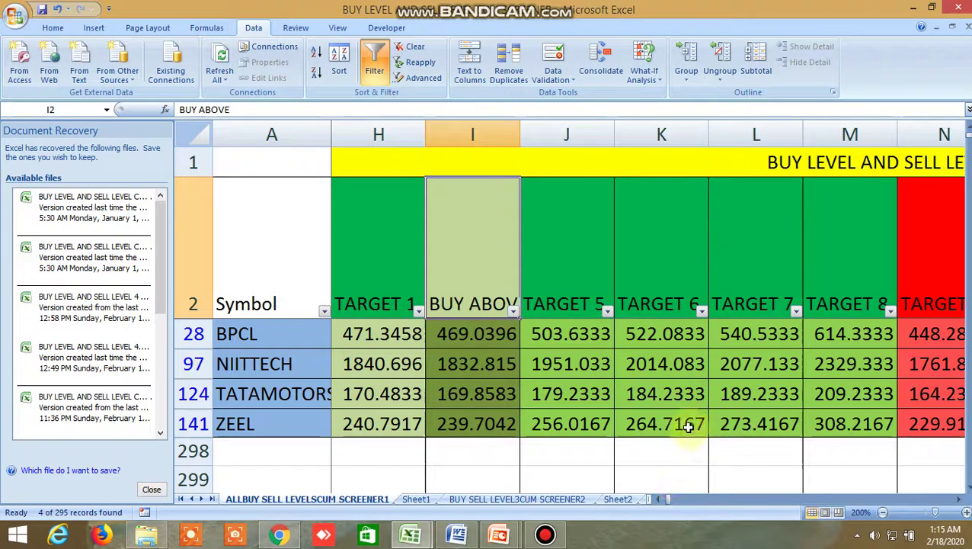
pyautogui.click(656, 499)
pyautogui.click(656, 499)
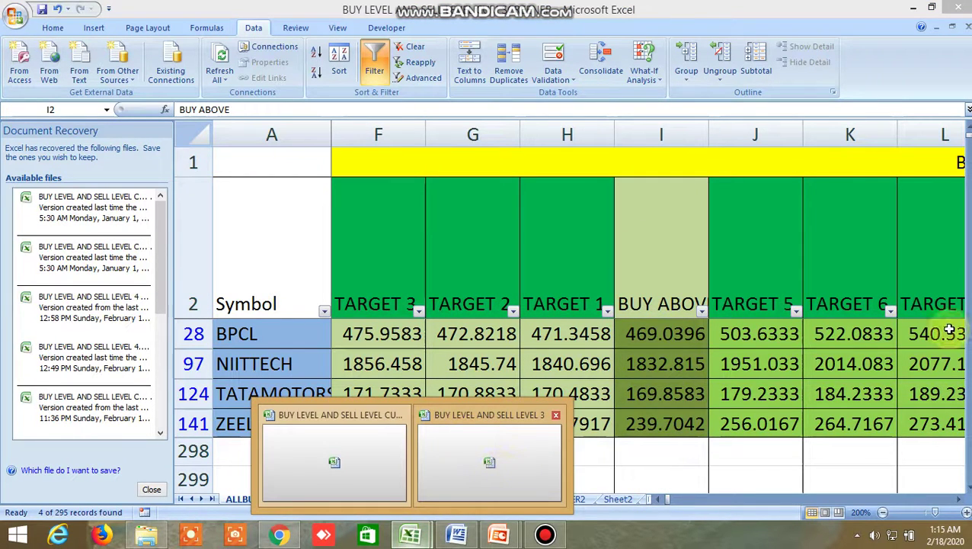
# Switch to the BUY LEVEL AND SELL LEVEL 3 workbook and review its pivot, buy and sell level columns from the first rows.
pyautogui.hotkey('ctrl', 'Tab')
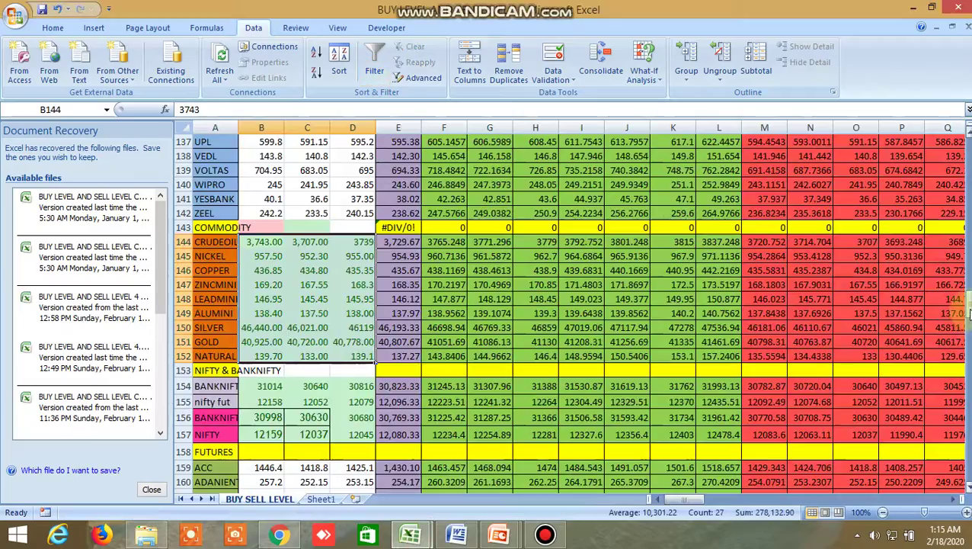
pyautogui.moveTo(966, 312); pyautogui.dragTo(968, 134)
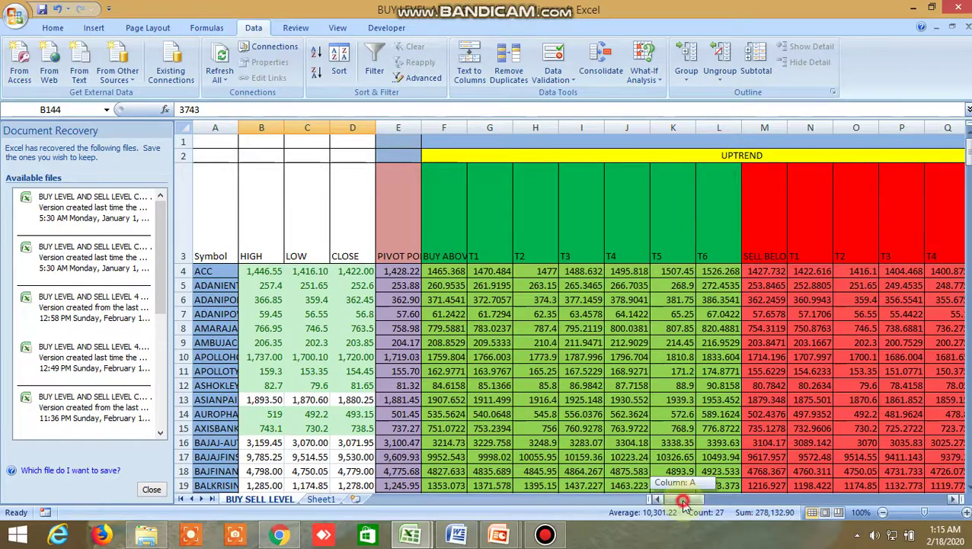
pyautogui.moveTo(689, 500)
pyautogui.mouseDown()
pyautogui.moveTo(723, 507)
pyautogui.moveTo(680, 509)
pyautogui.mouseUp()
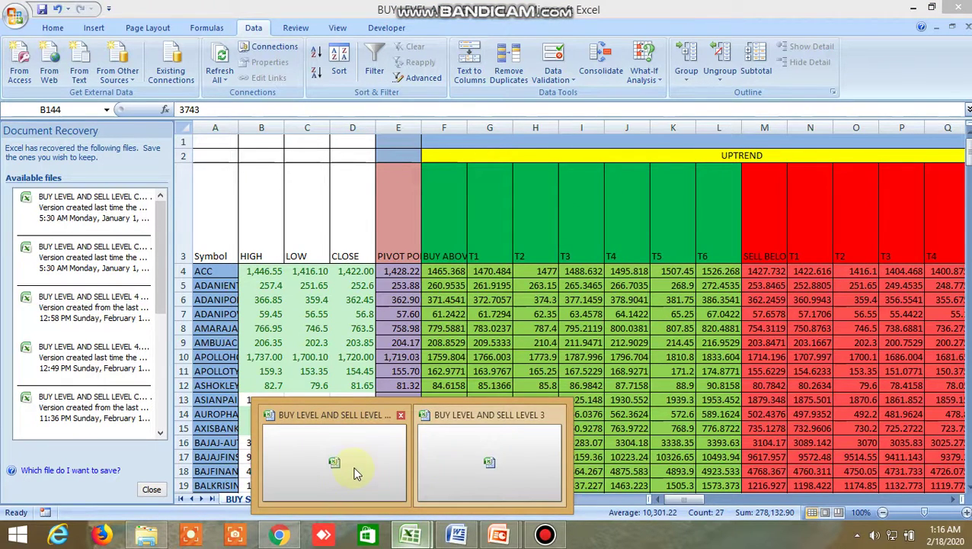
# Return to the screener workbook and examine the BUY ABOVE column together with TARGET 1 to TARGET 4.
pyautogui.click(354, 472)
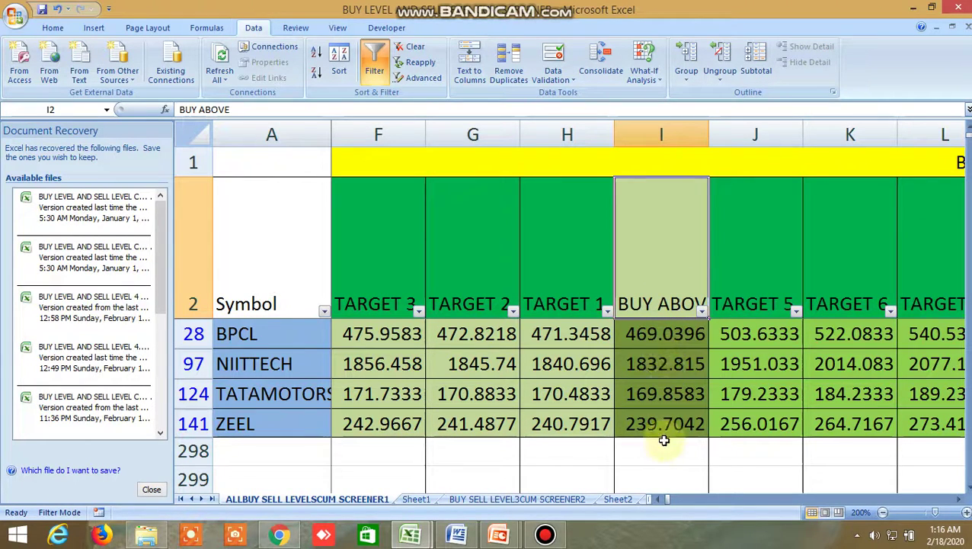
pyautogui.click(706, 166)
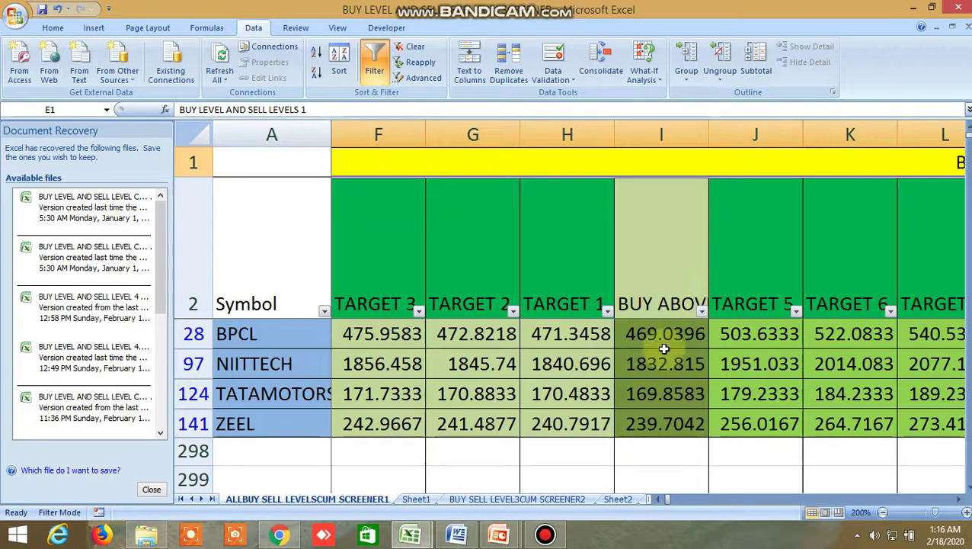
pyautogui.click(667, 293)
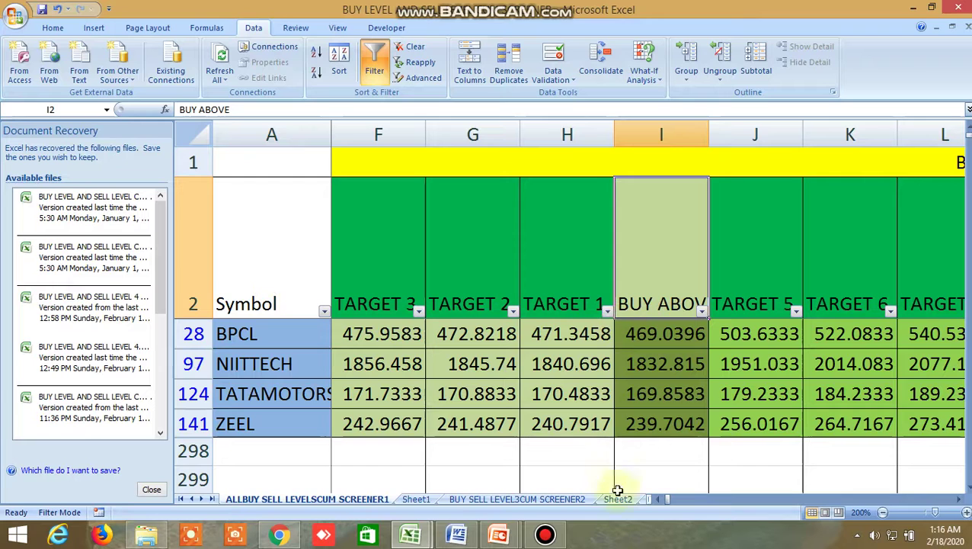
pyautogui.click(654, 499)
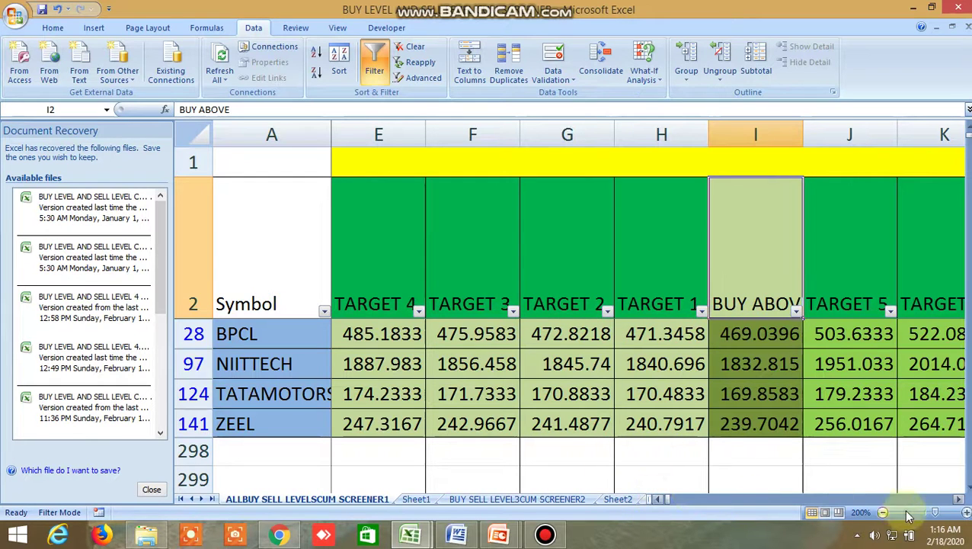
# Examine the Sell below column and the sell target columns of the BUY LEVEL AND SELL LEVELS 1 section.
pyautogui.click(961, 500)
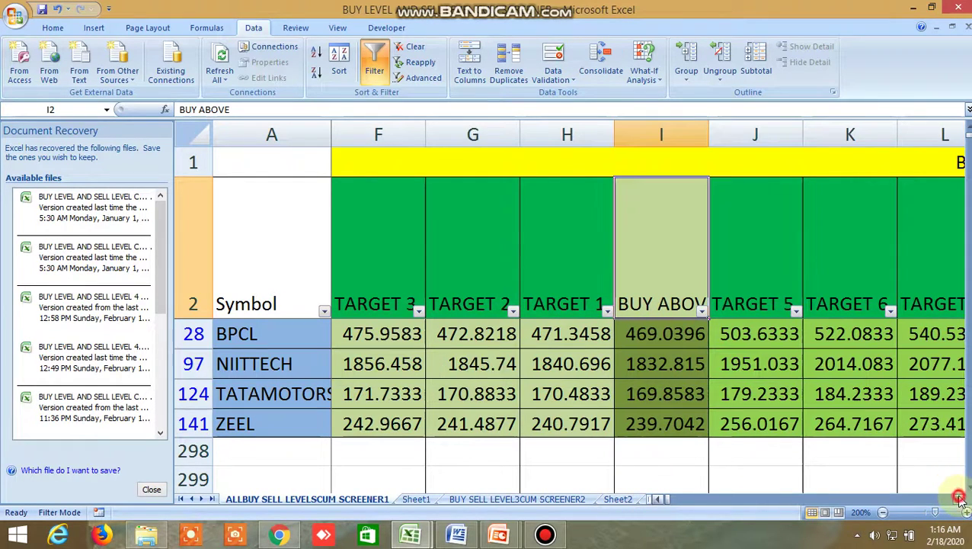
pyautogui.click(961, 500)
pyautogui.click(962, 499)
pyautogui.click(961, 500)
pyautogui.click(961, 500)
pyautogui.click(961, 500)
pyautogui.click(961, 500)
pyautogui.click(962, 500)
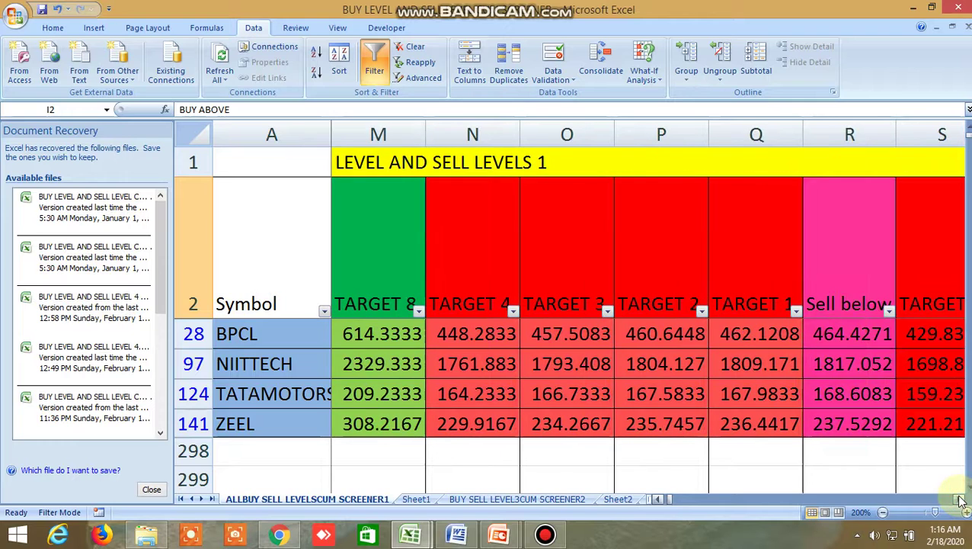
pyautogui.click(842, 289)
pyautogui.click(737, 272)
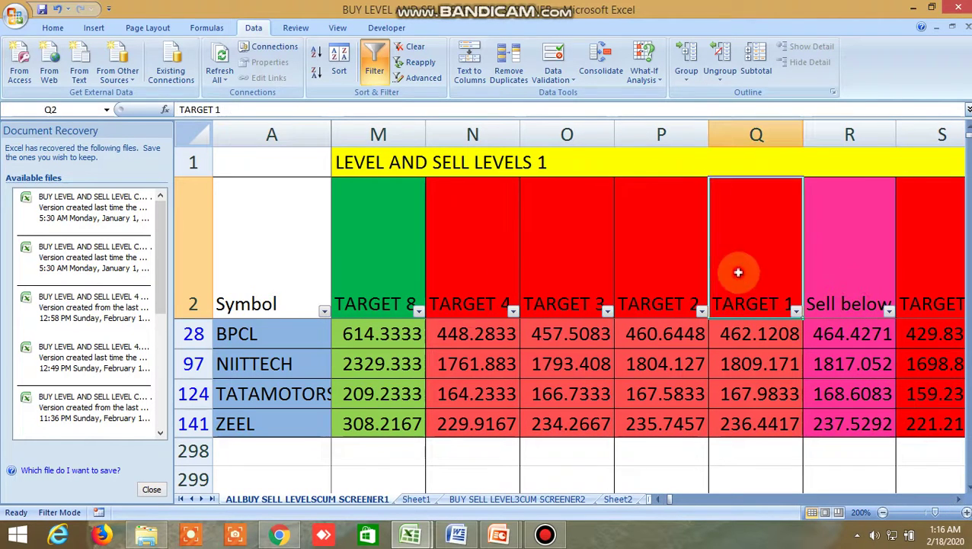
pyautogui.click(492, 254)
pyautogui.click(920, 269)
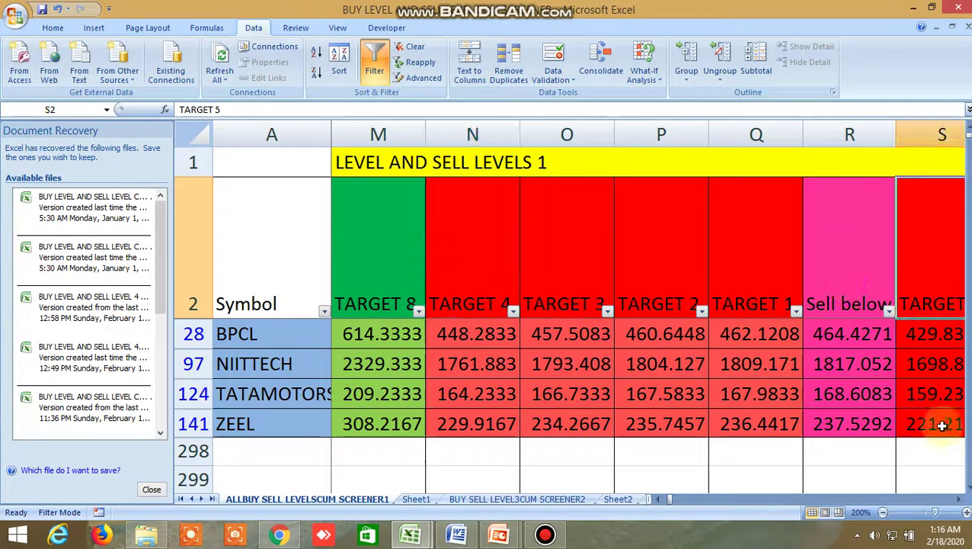
pyautogui.click(960, 500)
pyautogui.click(959, 500)
pyautogui.click(960, 500)
pyautogui.click(960, 500)
pyautogui.click(960, 500)
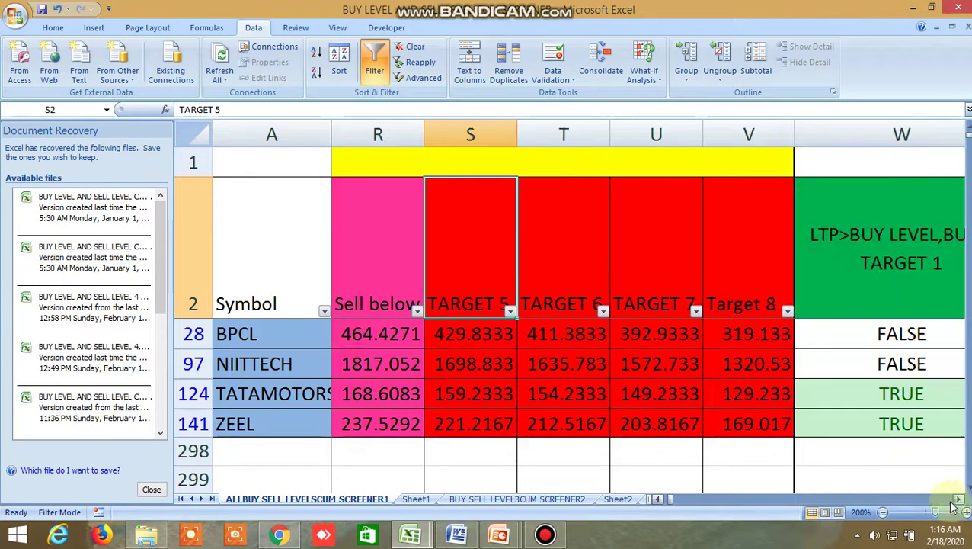
# Go back to the HIGH, LOW and CLOSE columns and review them alongside the first buy targets.
pyautogui.moveTo(667, 499); pyautogui.dragTo(662, 499)
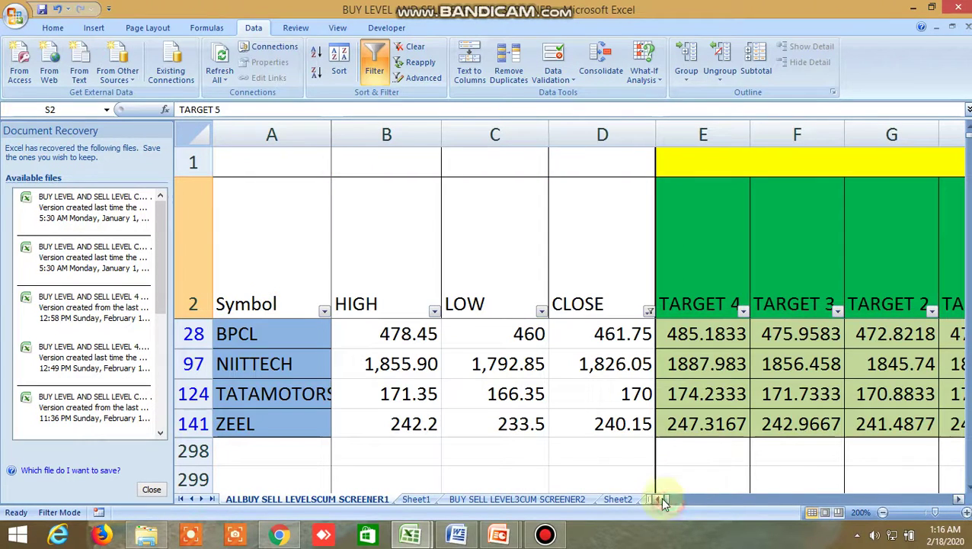
pyautogui.click(960, 500)
pyautogui.click(960, 499)
pyautogui.click(960, 499)
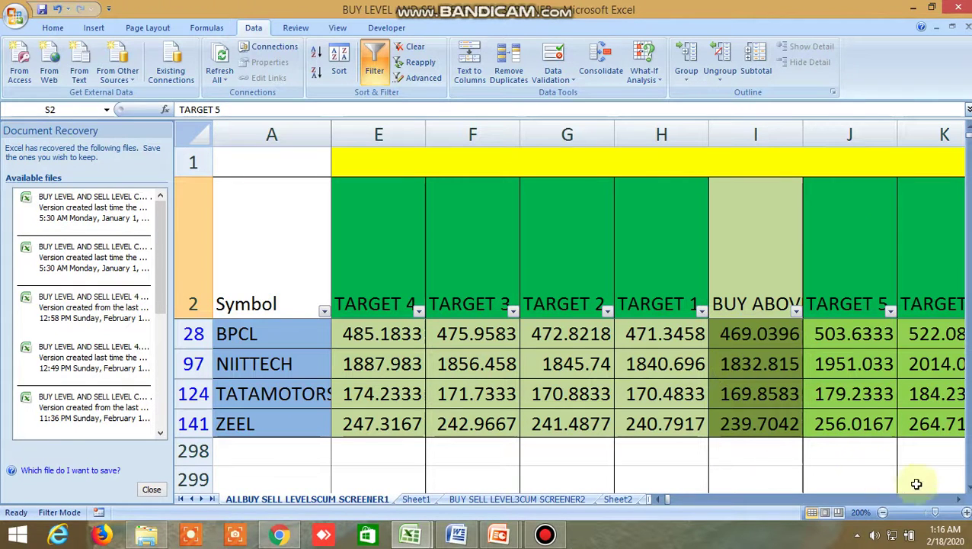
# Review the first section's buy and sell levels through to the columns comparing LTP with each target.
pyautogui.click(961, 503)
pyautogui.tripleClick(961, 503)
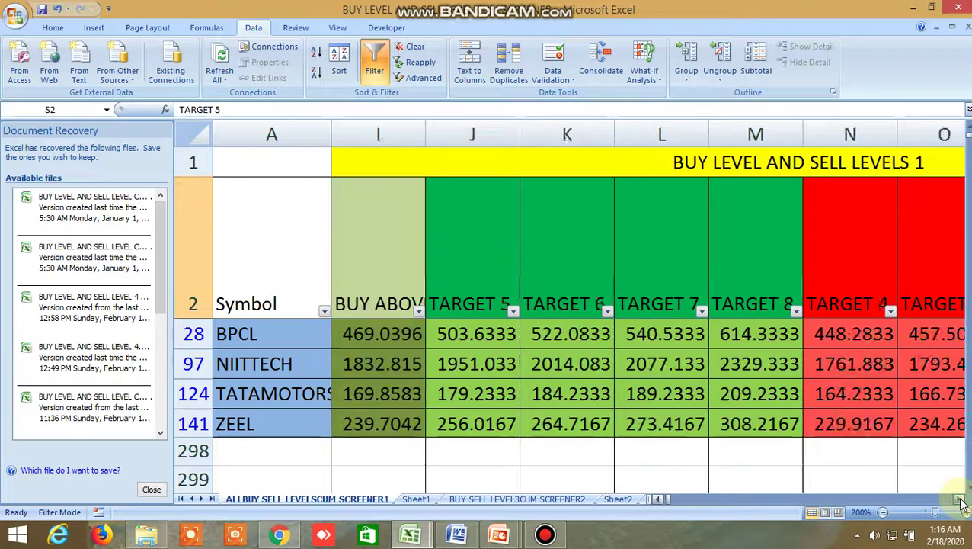
pyautogui.click(961, 503)
pyautogui.click(962, 503)
pyautogui.tripleClick(962, 503)
pyautogui.click(961, 503)
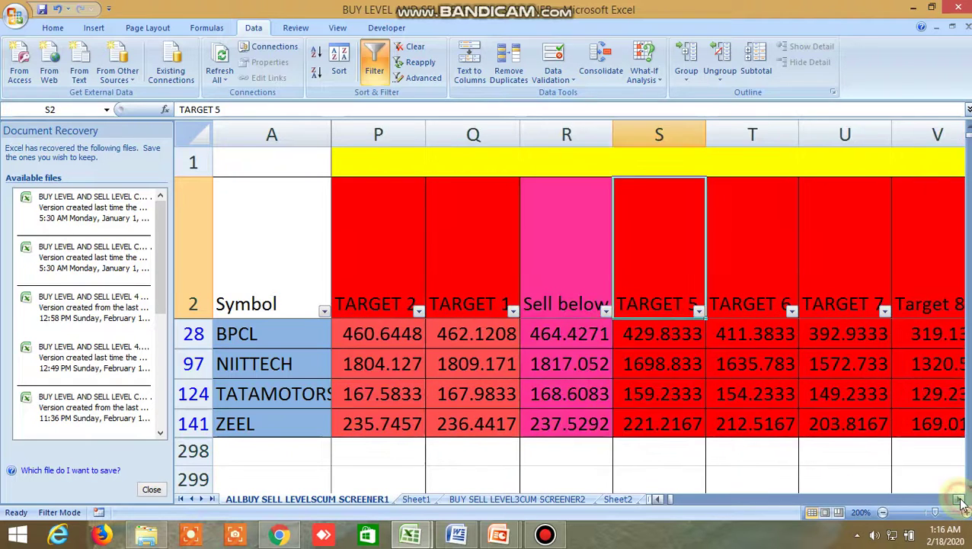
pyautogui.tripleClick(961, 503)
pyautogui.tripleClick(961, 502)
pyautogui.click(962, 502)
pyautogui.tripleClick(962, 503)
pyautogui.tripleClick(962, 502)
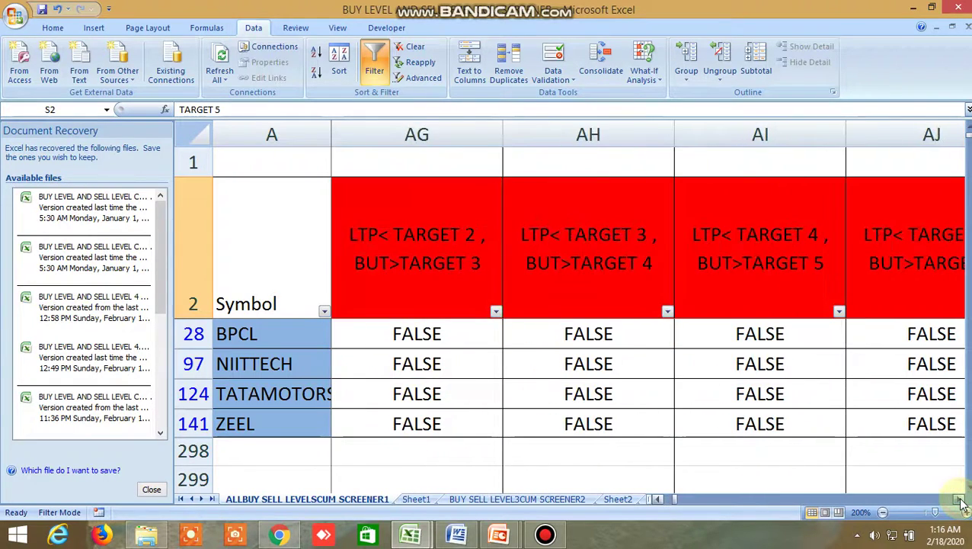
# Examine the buy, sell and target columns of the BUY LEVEL AND SELL LEVELS 2 section.
pyautogui.click(961, 503)
pyautogui.tripleClick(962, 503)
pyautogui.click(961, 503)
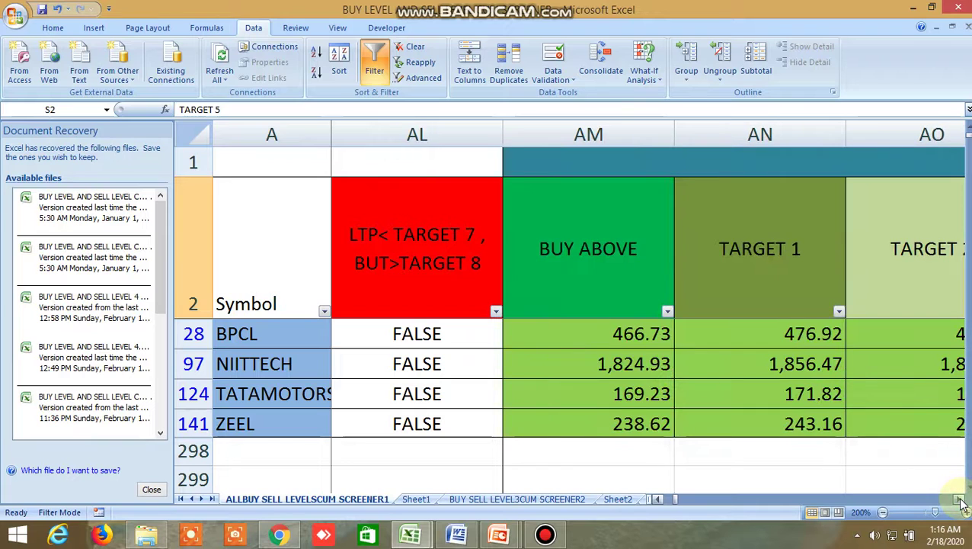
pyautogui.click(961, 502)
pyautogui.click(961, 503)
pyautogui.click(962, 503)
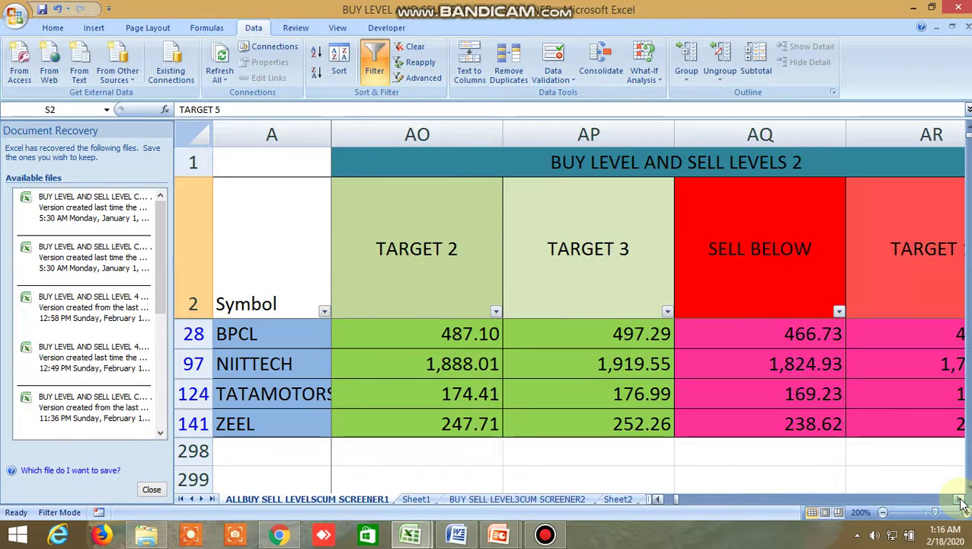
pyautogui.click(961, 503)
pyautogui.click(961, 503)
pyautogui.click(961, 503)
pyautogui.click(961, 503)
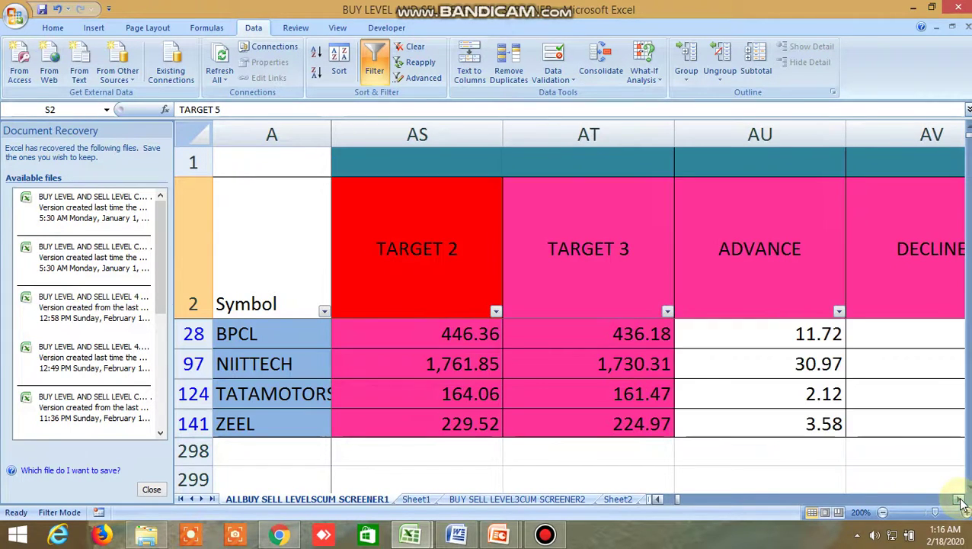
# Examine the price change, open interest and typical price columns, including the LTP comparisons and the numbered price columns after them.
pyautogui.click(962, 503)
pyautogui.click(962, 503)
pyautogui.click(962, 503)
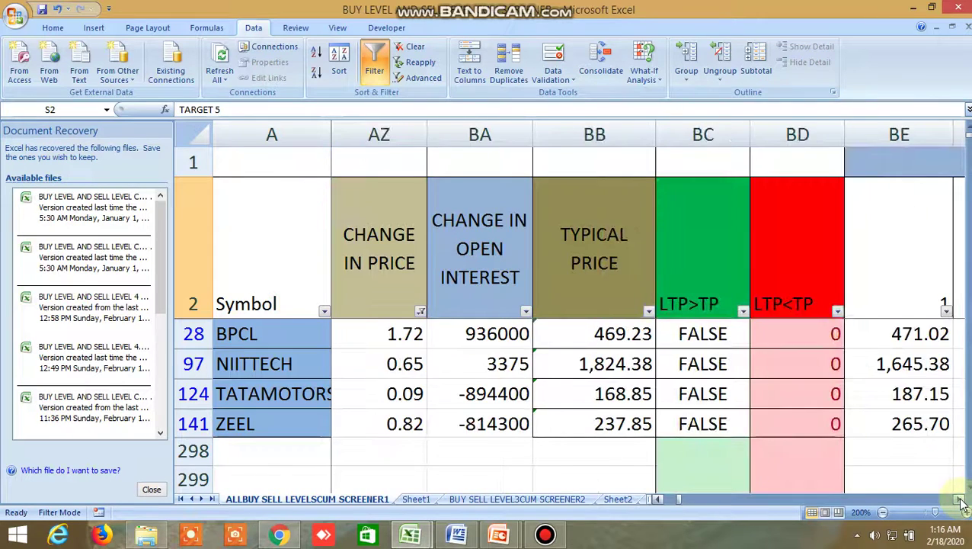
pyautogui.click(961, 503)
pyautogui.click(961, 502)
pyautogui.click(962, 503)
pyautogui.click(962, 503)
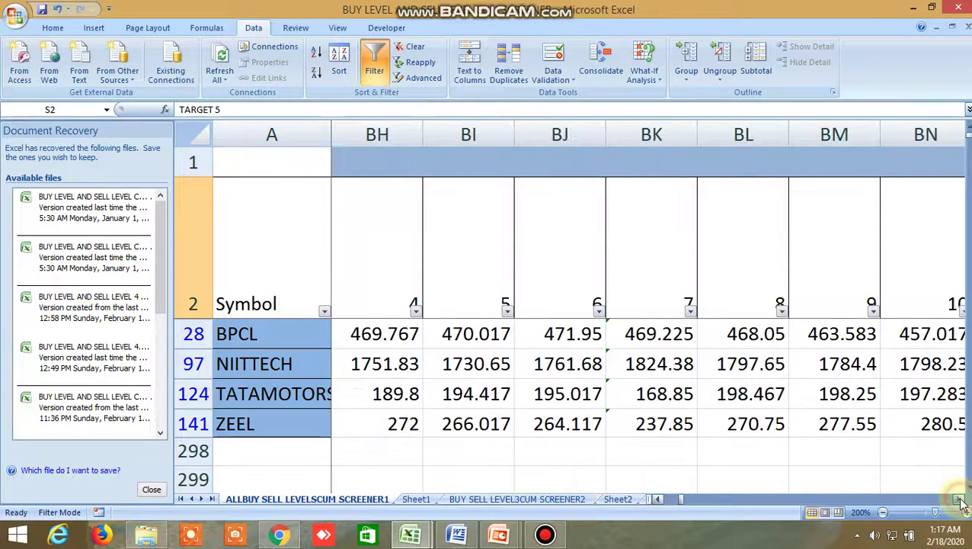
pyautogui.click(961, 503)
pyautogui.click(962, 503)
pyautogui.click(961, 502)
pyautogui.click(962, 503)
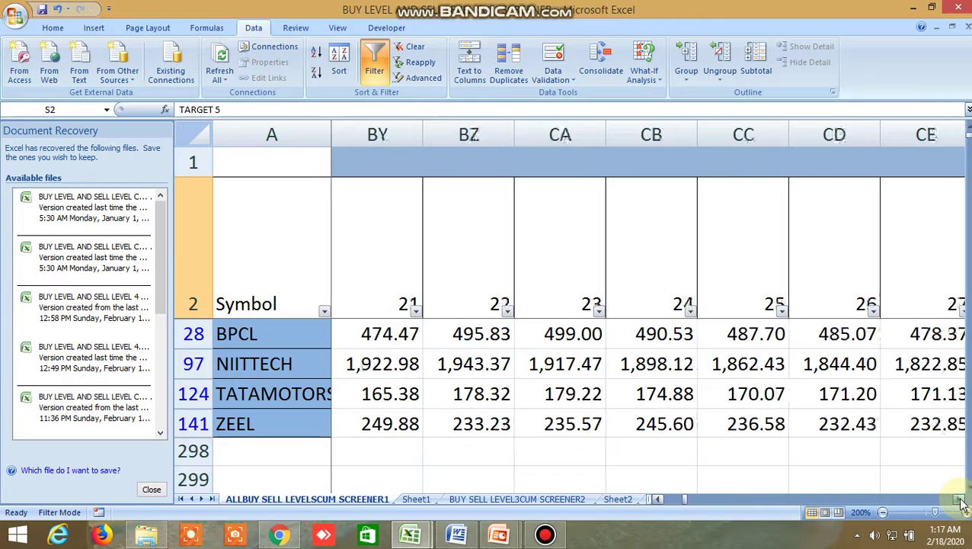
# Examine the MA, EMA, DEMA and stochastic columns along with the buy and sell crossover signals.
pyautogui.click(961, 503)
pyautogui.click(962, 503)
pyautogui.click(962, 503)
pyautogui.click(961, 503)
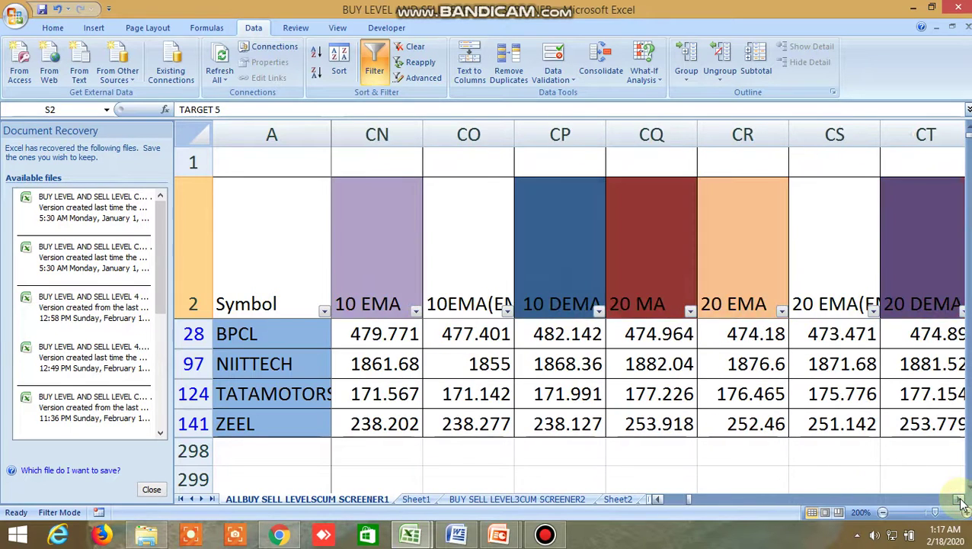
pyautogui.click(961, 503)
pyautogui.click(961, 503)
pyautogui.click(962, 503)
pyautogui.click(961, 503)
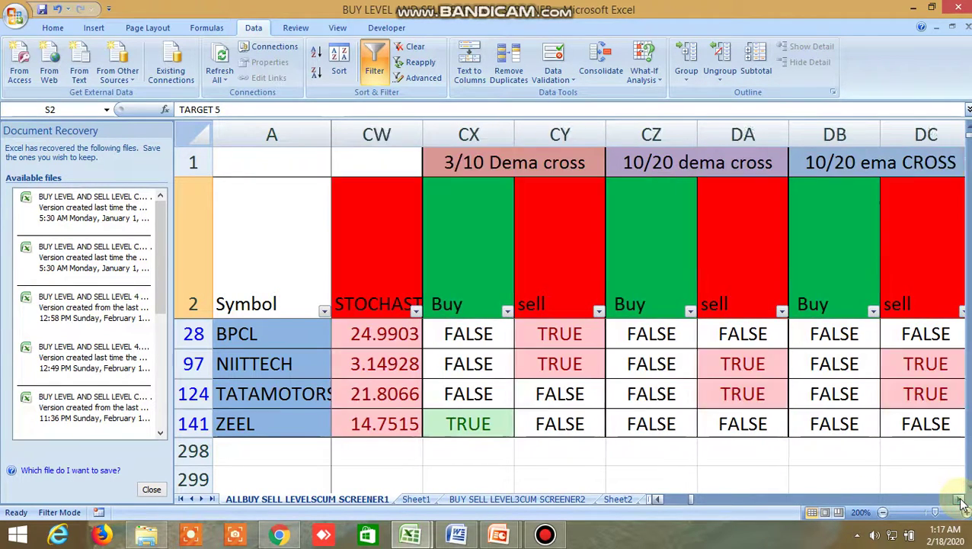
# Examine the max, min and standard deviation columns with the NORMDIST 30, 15, 5 and 1 values.
pyautogui.click(962, 503)
pyautogui.click(961, 503)
pyautogui.click(961, 503)
pyautogui.click(961, 502)
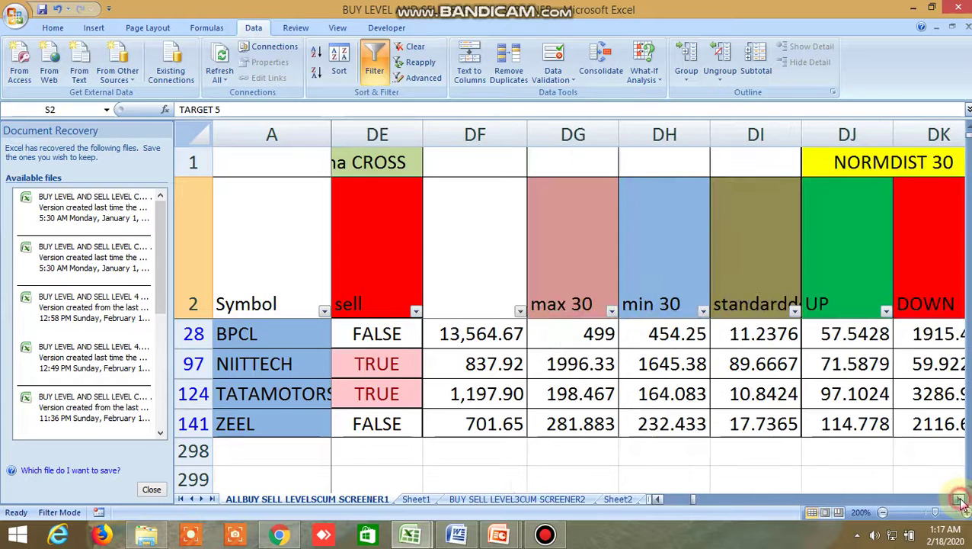
pyautogui.click(961, 503)
pyautogui.click(962, 503)
pyautogui.click(961, 503)
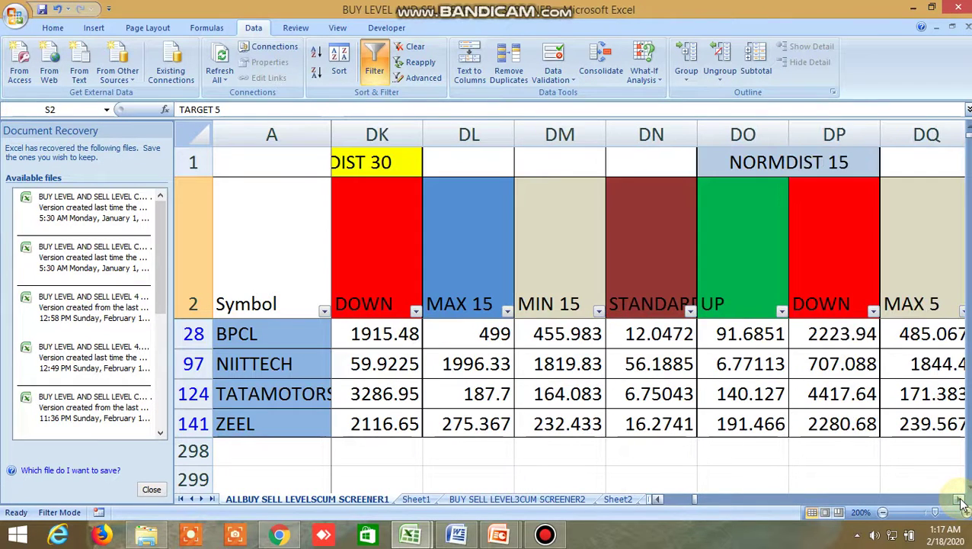
pyautogui.click(961, 503)
pyautogui.click(962, 502)
pyautogui.click(961, 502)
pyautogui.click(961, 503)
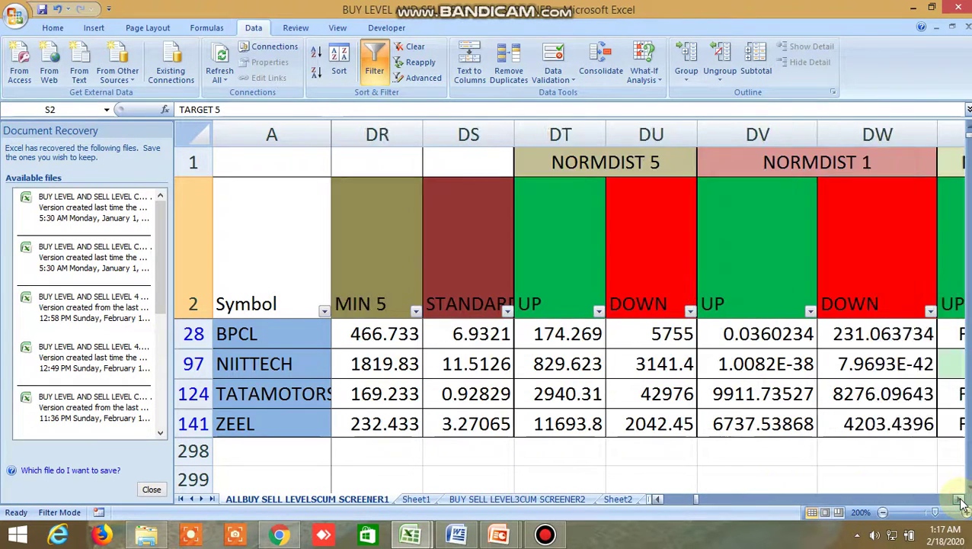
# Examine the PROBABILITY 30, 15, 5 and 1 columns and the EMA 5-8-13 CROSSOVER signals.
pyautogui.click(961, 503)
pyautogui.click(961, 502)
pyautogui.click(962, 503)
pyautogui.click(961, 503)
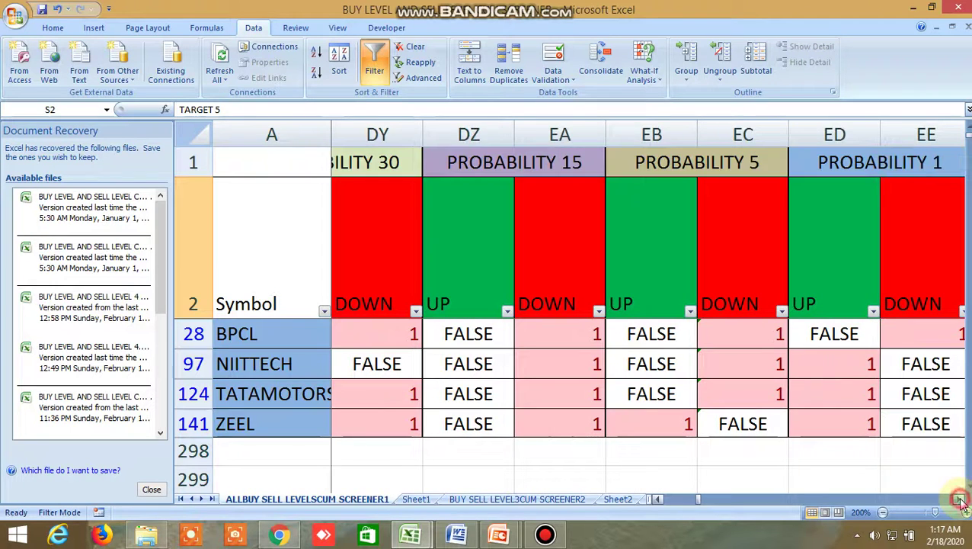
pyautogui.click(961, 503)
pyautogui.click(961, 503)
pyautogui.click(962, 503)
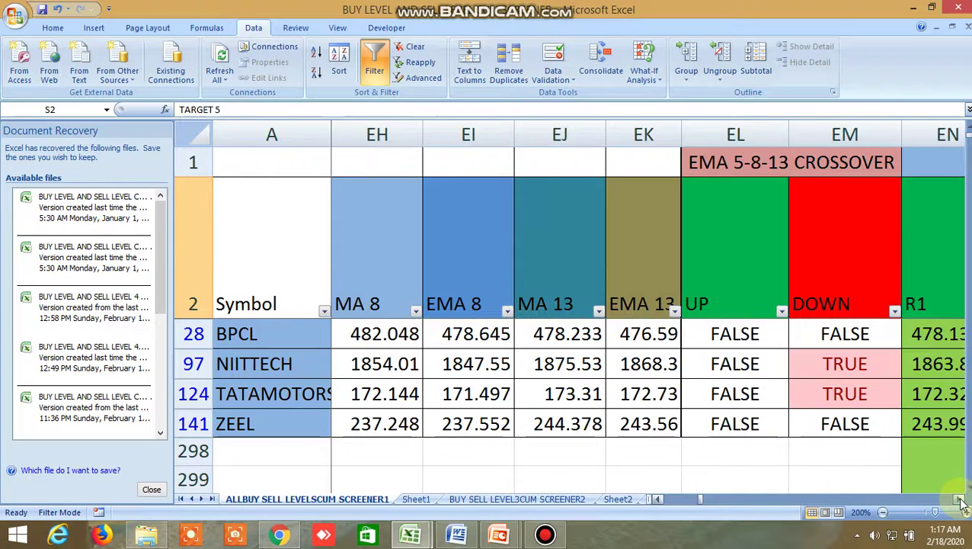
# Examine the BUY LEVEL AND SELL LEVELS 3 columns, from resistance levels R1 to R7 through support levels S1 to S7.
pyautogui.click(962, 503)
pyautogui.click(961, 503)
pyautogui.click(961, 503)
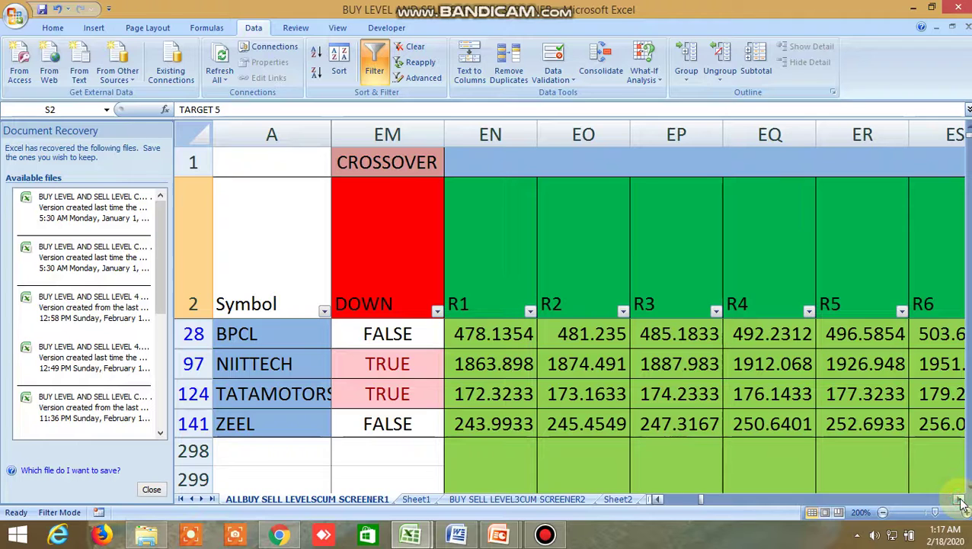
pyautogui.click(961, 502)
pyautogui.click(820, 165)
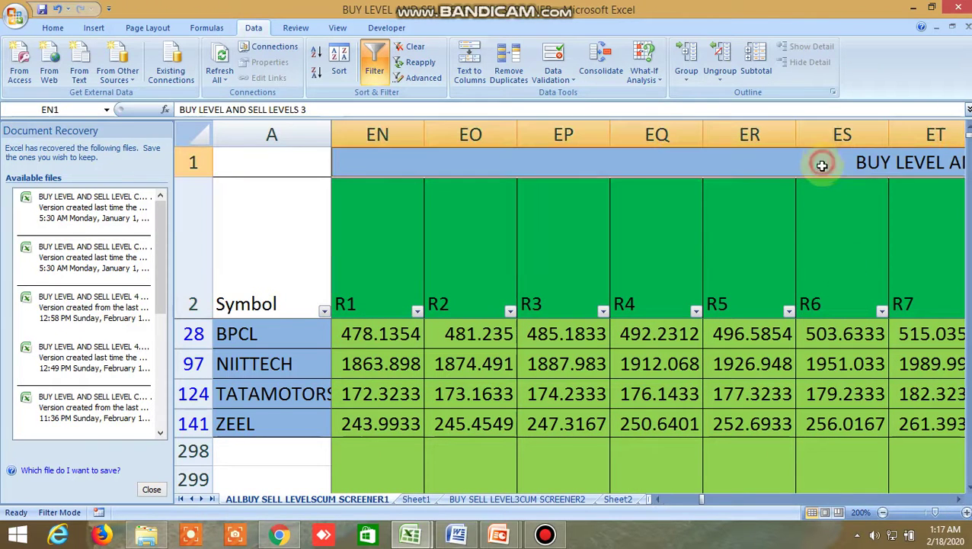
pyautogui.click(361, 281)
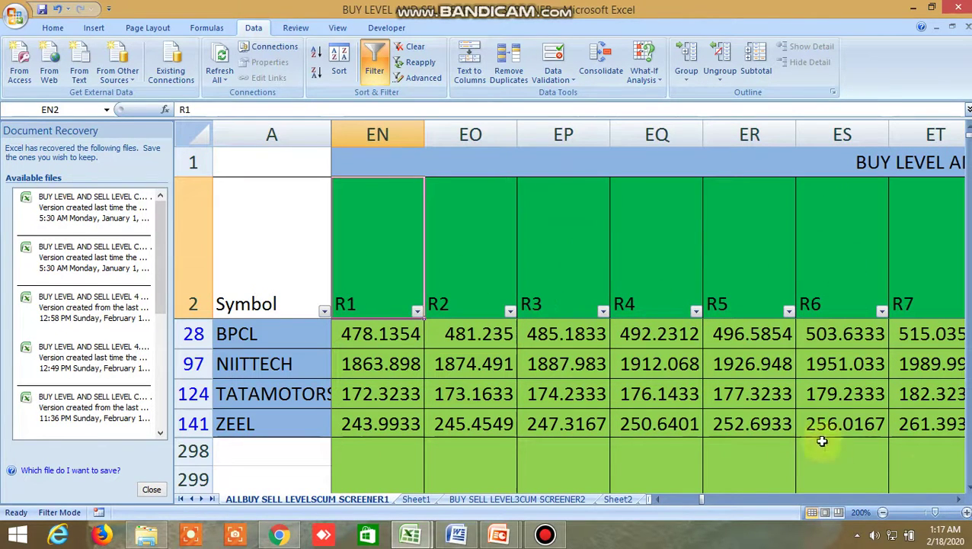
pyautogui.click(961, 503)
pyautogui.click(962, 503)
pyautogui.click(962, 502)
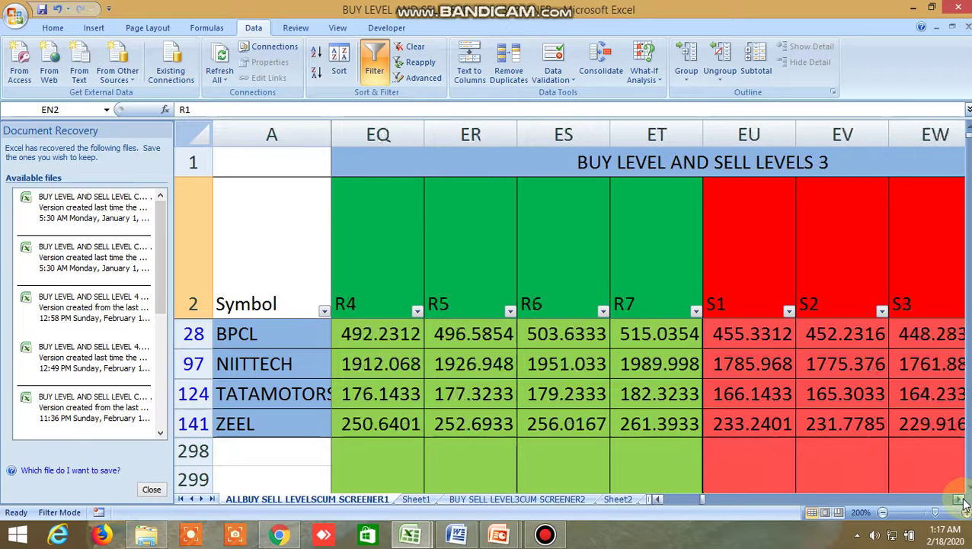
pyautogui.click(962, 502)
pyautogui.click(961, 503)
pyautogui.click(962, 503)
pyautogui.click(454, 270)
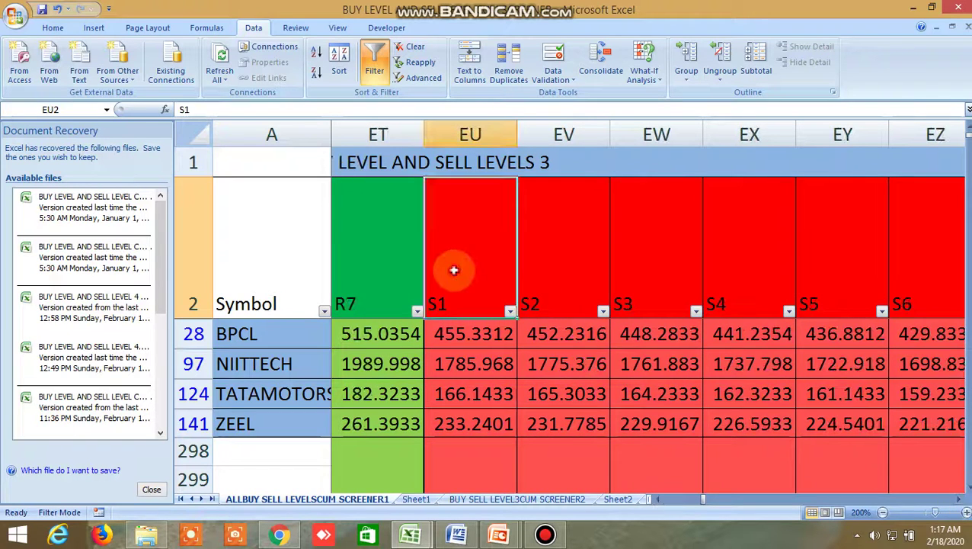
pyautogui.click(963, 499)
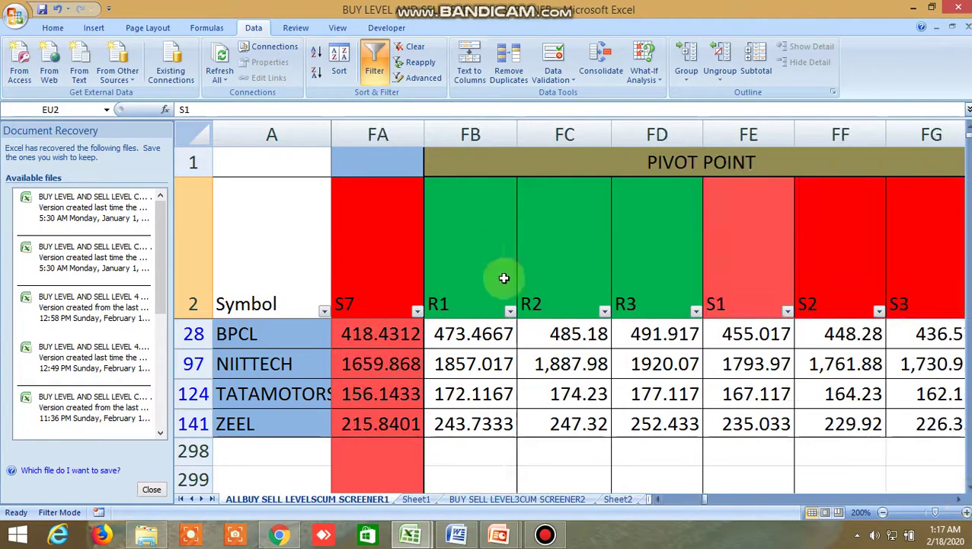
# Inspect the PIVOT POINT columns one by one, from R1, R2 and R3 to S1, S2 and S3.
pyautogui.click(958, 501)
pyautogui.click(361, 266)
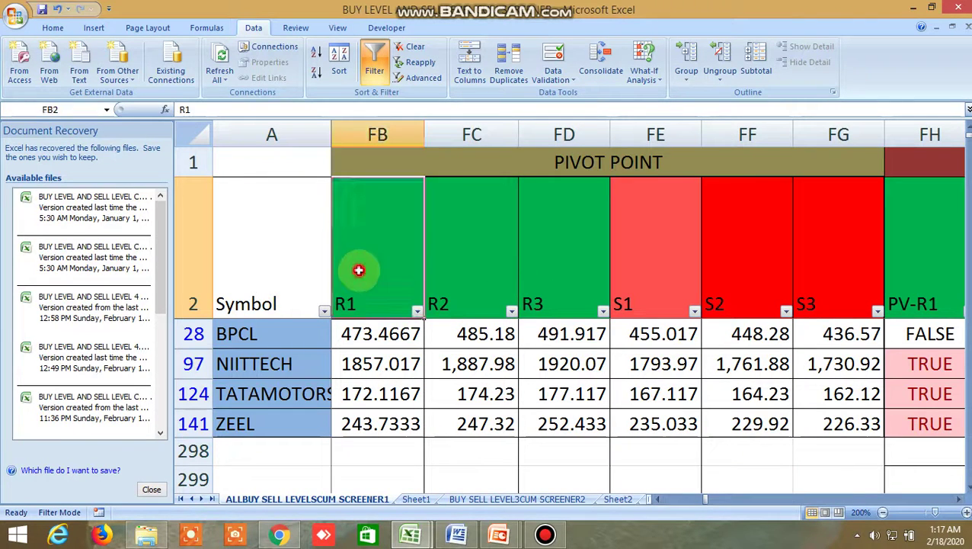
pyautogui.click(448, 268)
pyautogui.click(540, 263)
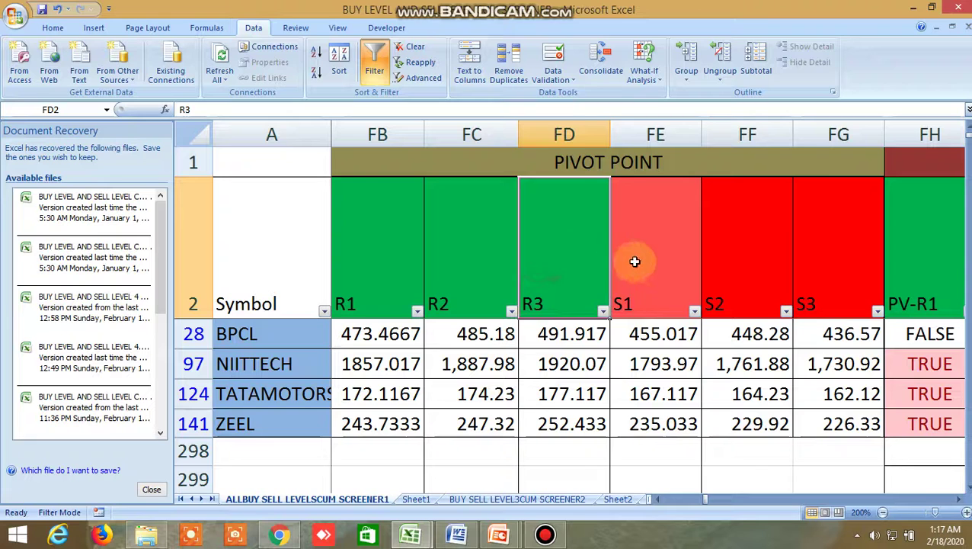
pyautogui.click(637, 261)
pyautogui.click(731, 259)
pyautogui.click(828, 283)
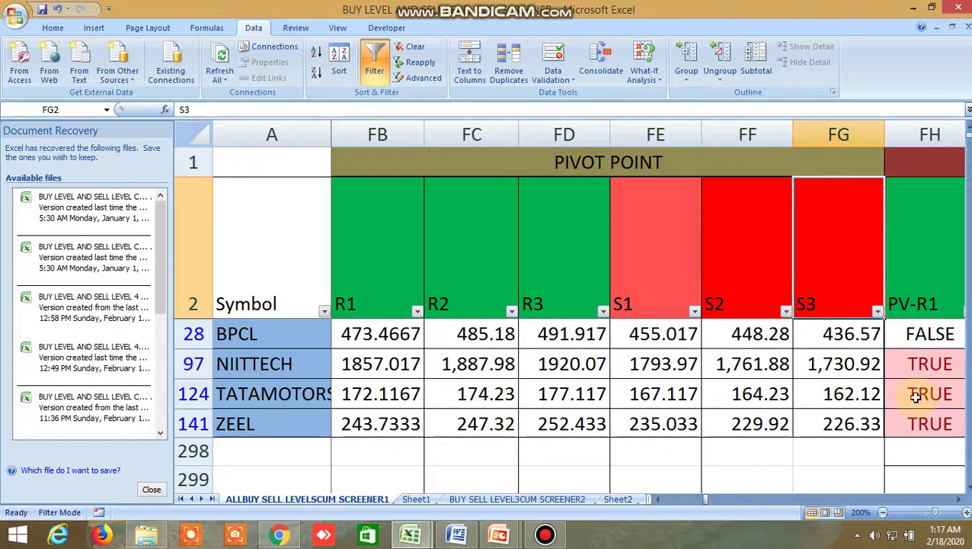
# Examine the LTP VS RESISTANCE SUPPORT PIVOT POINT columns from PV-R1 to S2-S3.
pyautogui.click(962, 500)
pyautogui.click(962, 501)
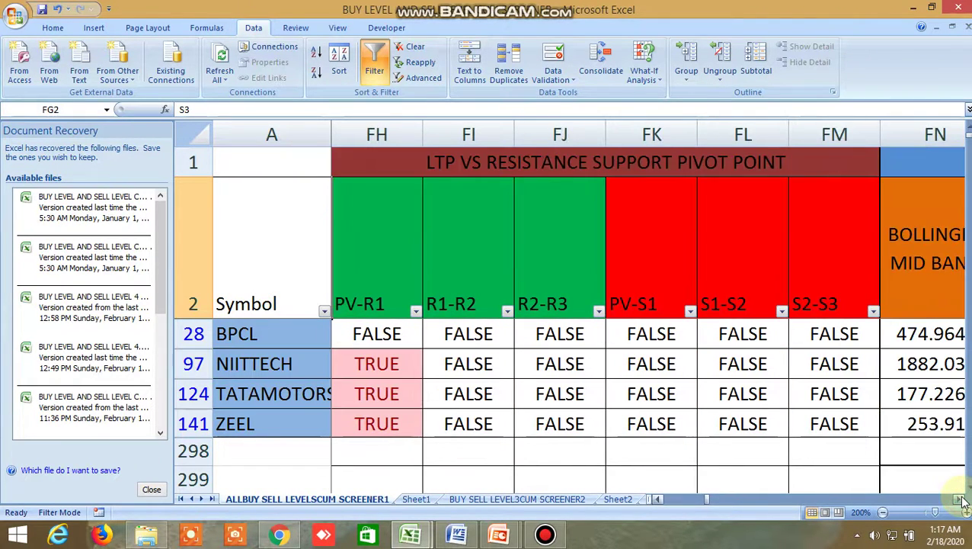
pyautogui.click(962, 500)
pyautogui.click(962, 500)
pyautogui.click(963, 500)
pyautogui.click(962, 501)
pyautogui.click(962, 500)
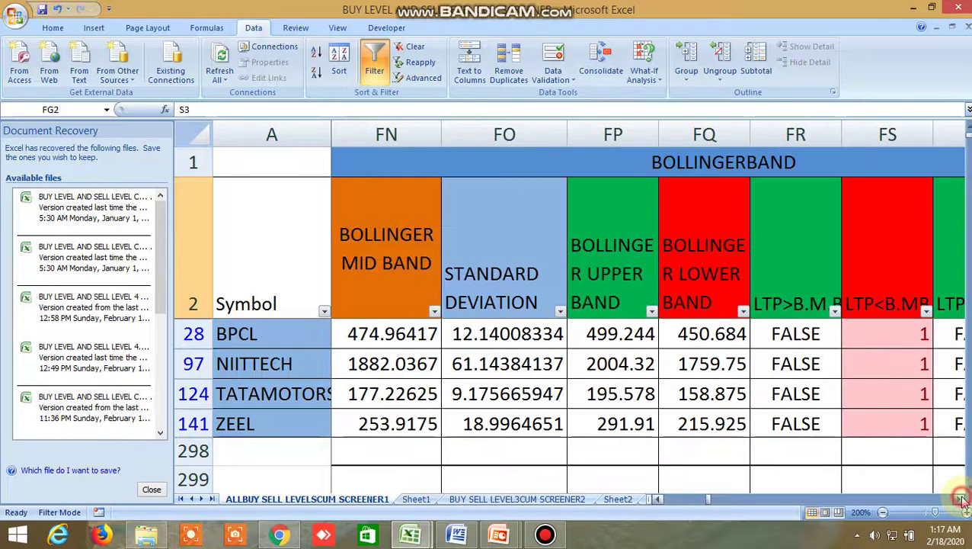
# Examine the BOLLINGERBAND columns, including the mid, upper and lower bands and their LTP comparisons.
pyautogui.click(962, 501)
pyautogui.click(963, 500)
pyautogui.click(962, 501)
pyautogui.click(962, 500)
pyautogui.click(962, 500)
pyautogui.click(962, 501)
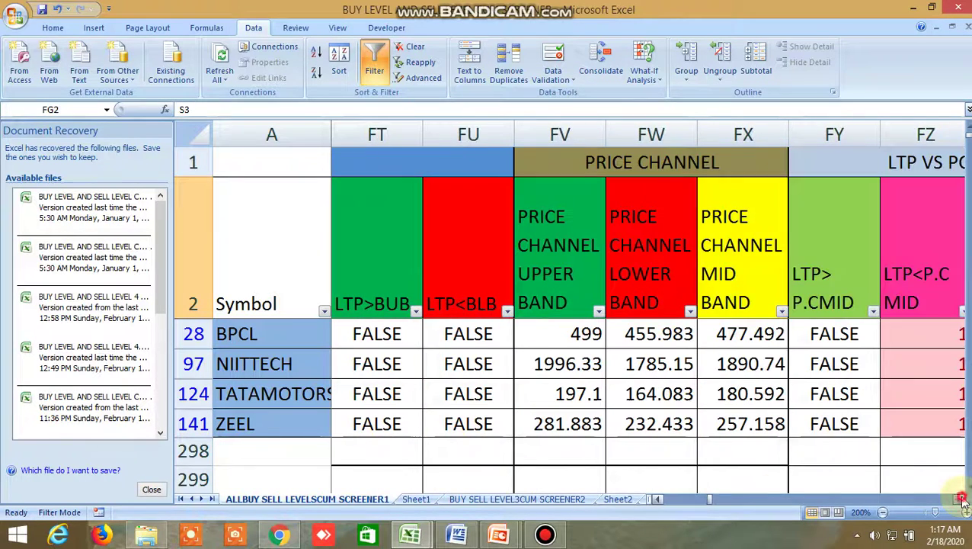
# Examine the PRICE CHANNEL and LTP VS PC CHANNEL columns and continue to the VWAP columns.
pyautogui.click(962, 500)
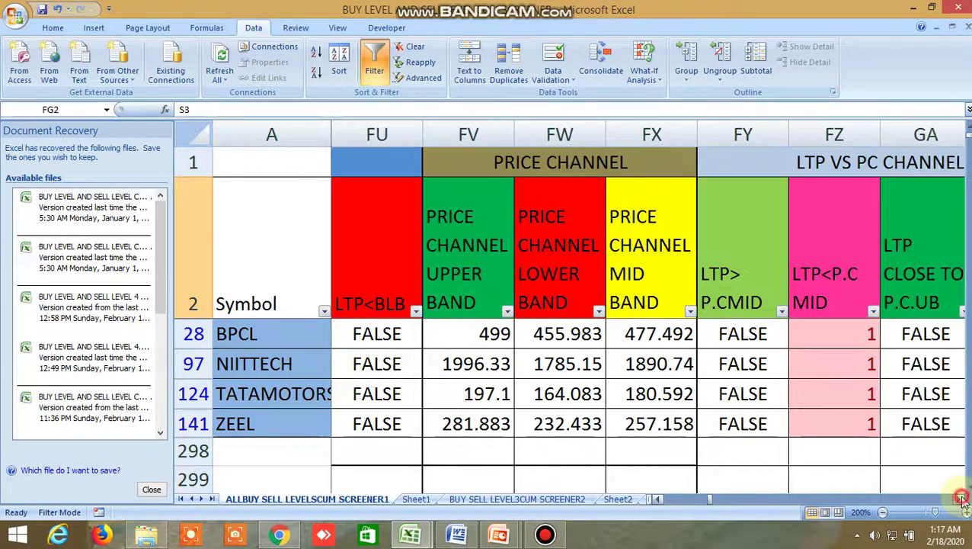
pyautogui.click(962, 500)
pyautogui.click(962, 500)
pyautogui.click(962, 500)
pyautogui.click(962, 501)
pyautogui.click(963, 501)
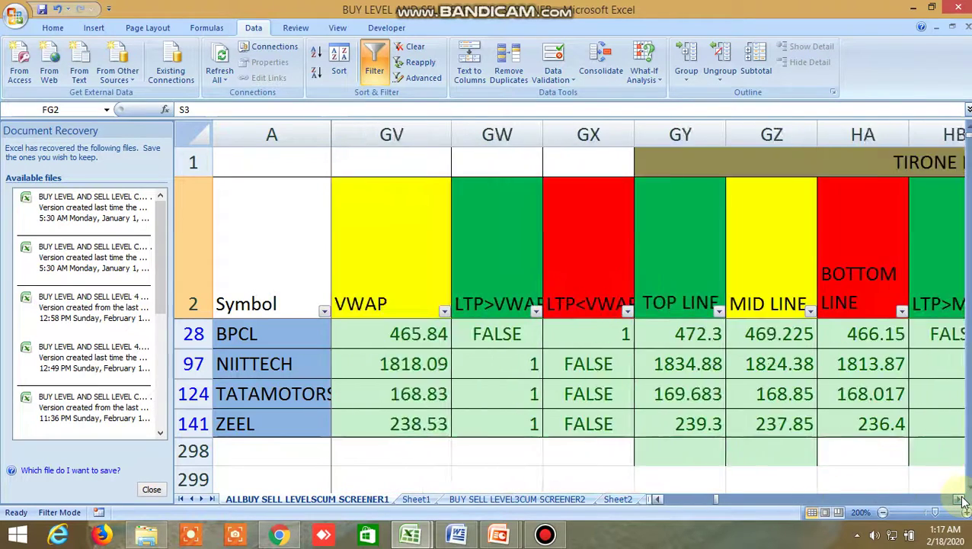
# Inspect the TOP LINE, MID LINE and BOTTOM LINE columns of the TIRONE LEVEL group.
pyautogui.click(962, 501)
pyautogui.click(568, 251)
pyautogui.click(656, 255)
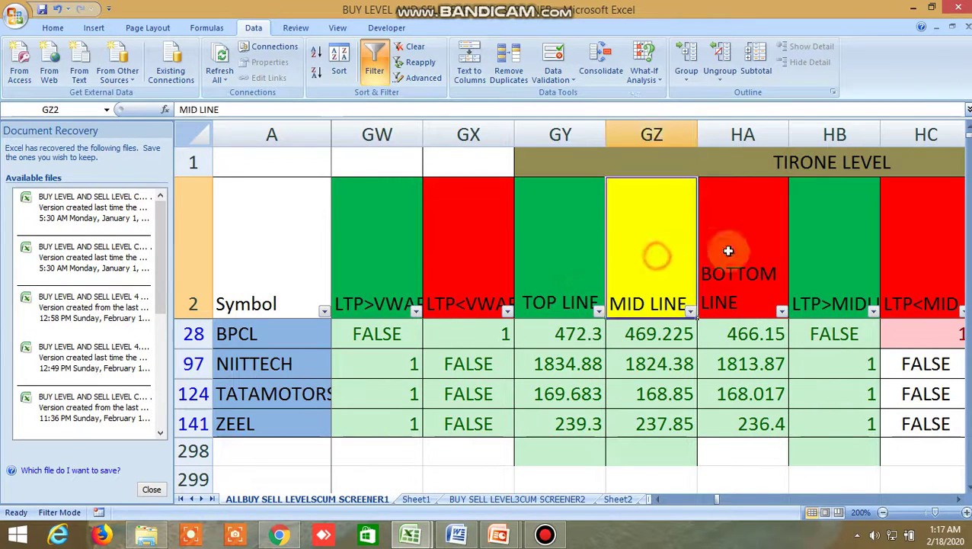
pyautogui.click(727, 252)
# Turn off the table's filter and go down to the BANKNIFTY and NIFTY rows above FUTURES.
pyautogui.moveTo(720, 501); pyautogui.dragTo(639, 500)
pyautogui.click(377, 67)
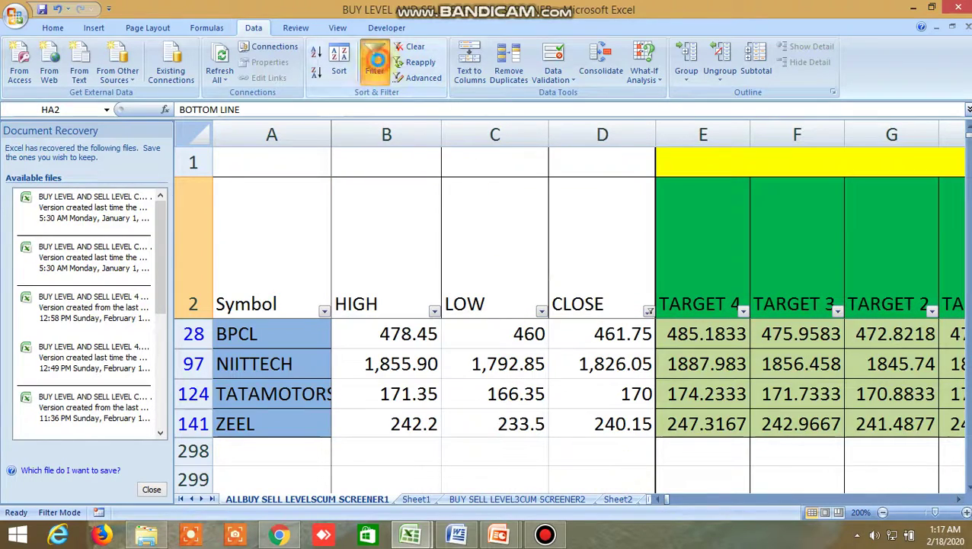
pyautogui.scroll(-14, 584, 351)
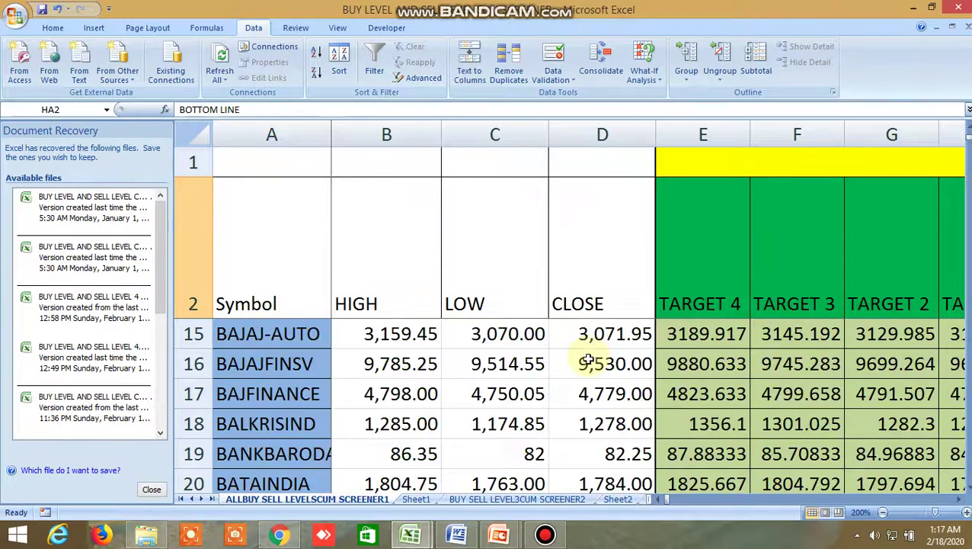
pyautogui.scroll(-20, 598, 380)
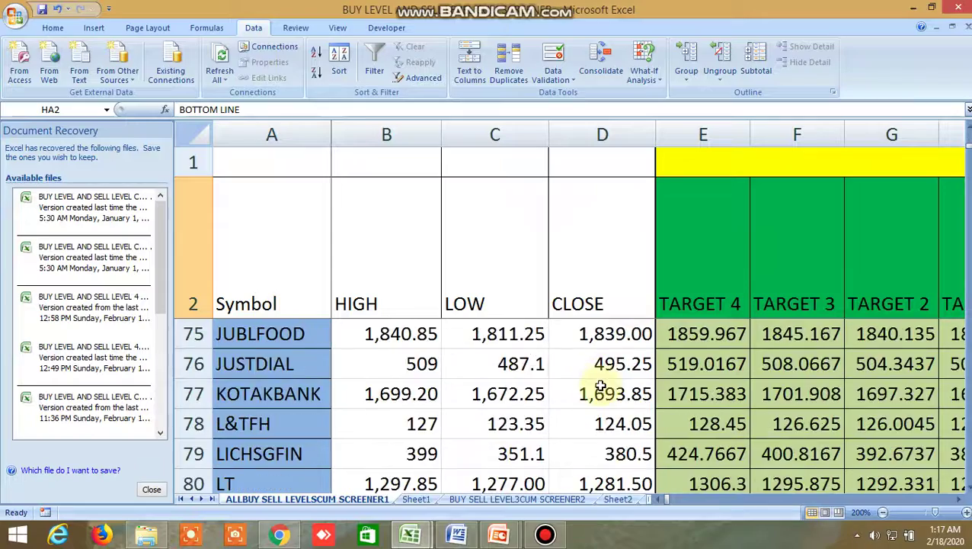
pyautogui.scroll(-14, 602, 389)
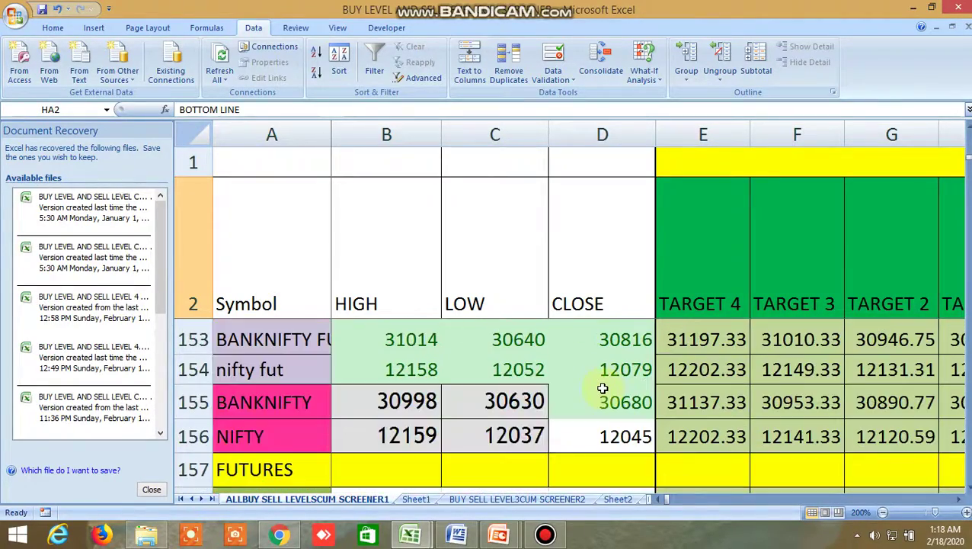
# Examine the BUY ABOVE and target columns of the first buy and sell level group for the BANKNIFTY and NIFTY rows.
pyautogui.click(959, 499)
pyautogui.click(959, 500)
pyautogui.click(960, 500)
pyautogui.click(959, 499)
pyautogui.click(959, 500)
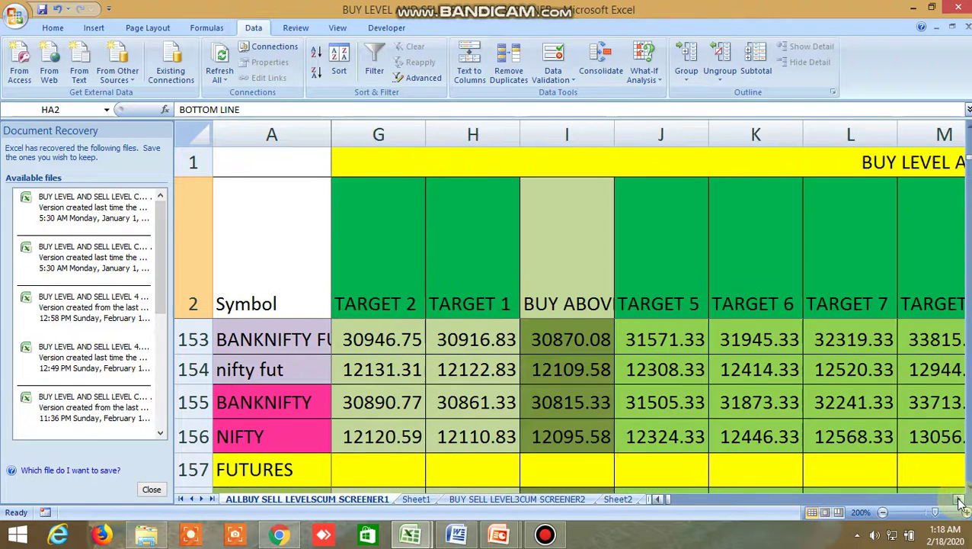
pyautogui.click(959, 500)
pyautogui.click(959, 500)
pyautogui.click(959, 499)
pyautogui.click(959, 500)
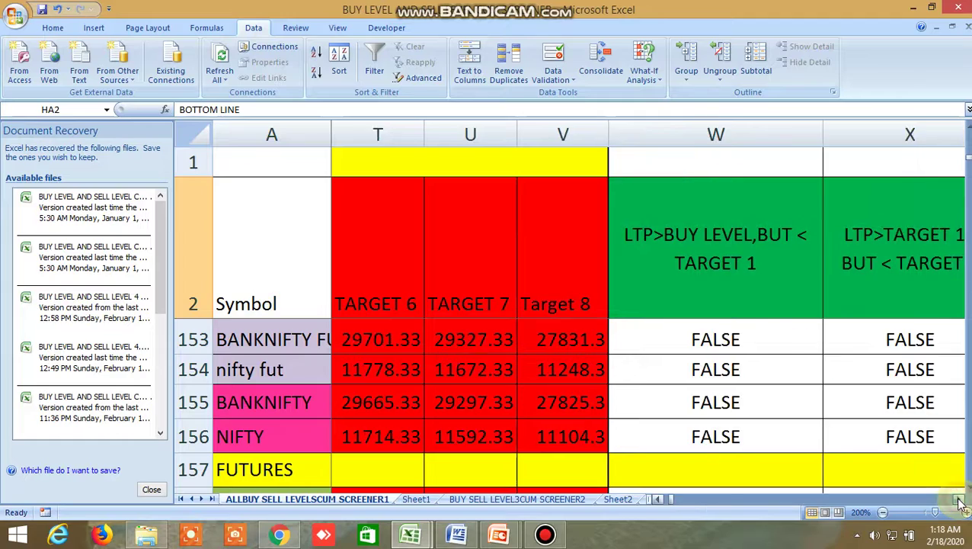
# Examine the LTP-versus-target signals, the second BUY ABOVE target group and the numbered price columns for the index rows.
pyautogui.click(960, 500)
pyautogui.click(959, 499)
pyautogui.click(959, 500)
pyautogui.click(959, 499)
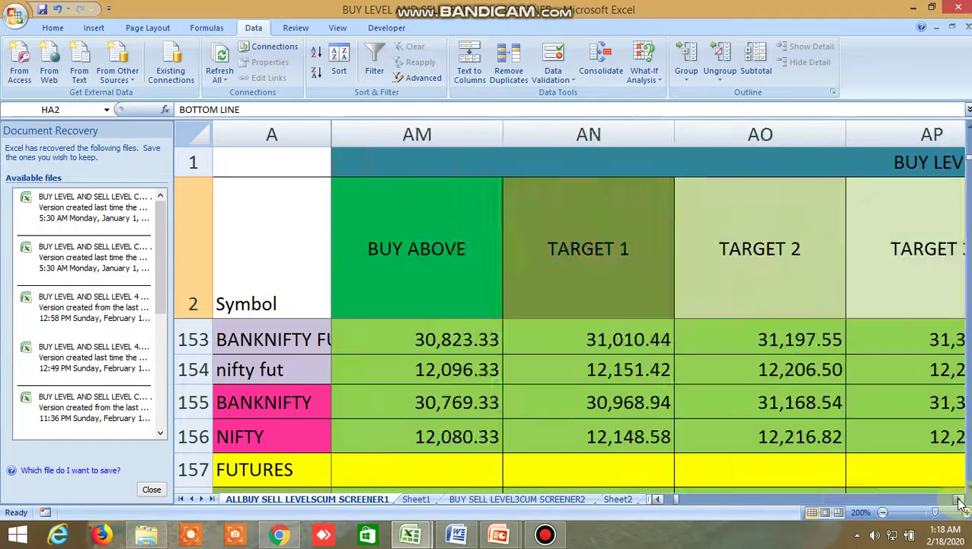
pyautogui.click(959, 500)
pyautogui.click(959, 500)
pyautogui.click(959, 500)
pyautogui.click(960, 500)
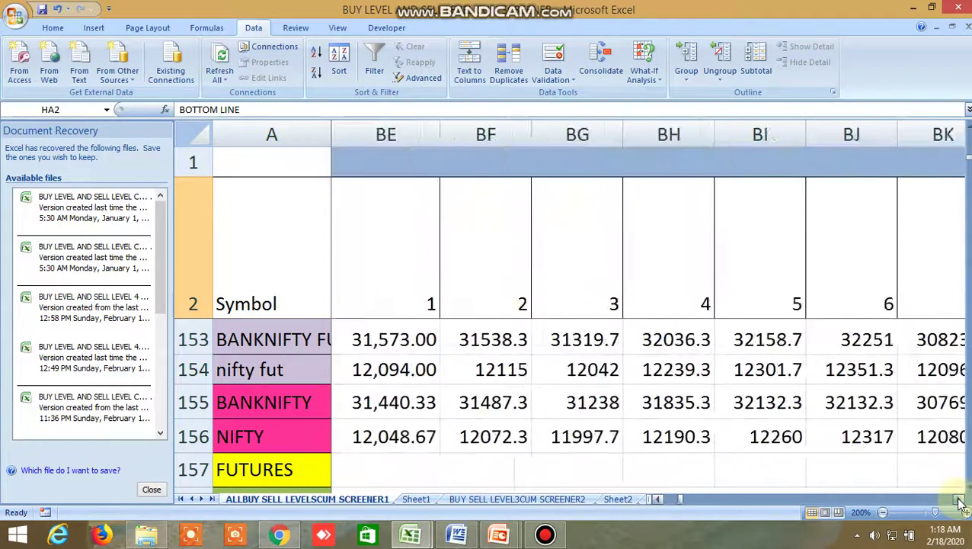
# Examine the MA, EMA and DEMA columns and the MAX, MIN and NORMDIST values for the index futures rows.
pyautogui.click(959, 500)
pyautogui.click(959, 500)
pyautogui.click(959, 500)
pyautogui.click(959, 500)
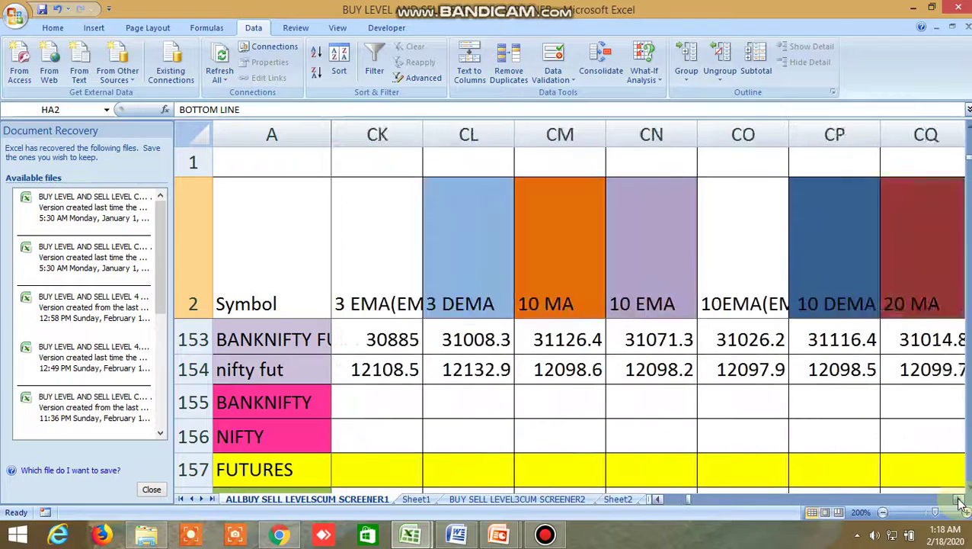
pyautogui.click(959, 500)
pyautogui.click(959, 500)
pyautogui.click(959, 500)
pyautogui.click(959, 499)
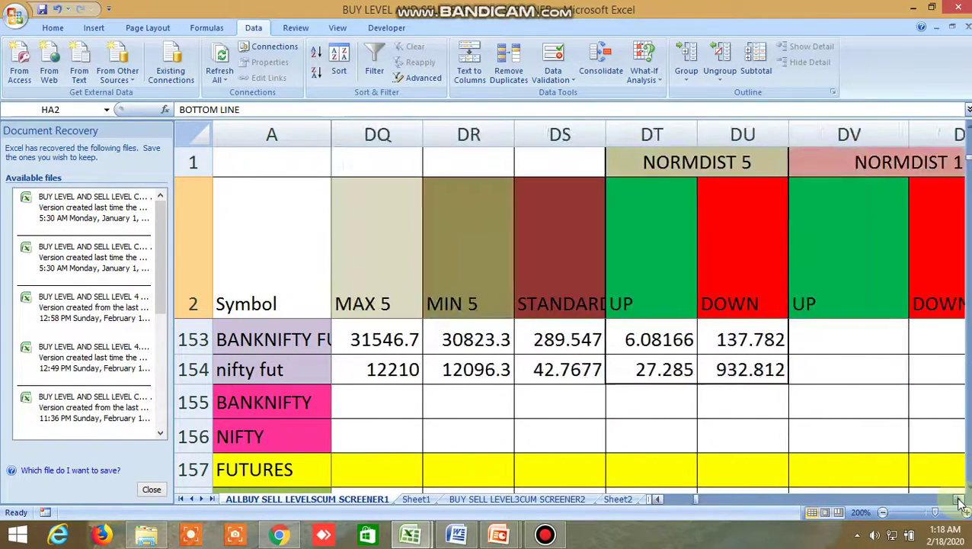
# Examine the EMA 5-8-13 CROSSOVER and BUY LEVEL AND SELL LEVELS 3 columns for the BANKNIFTY and NIFTY rows.
pyautogui.click(959, 499)
pyautogui.click(959, 500)
pyautogui.click(960, 500)
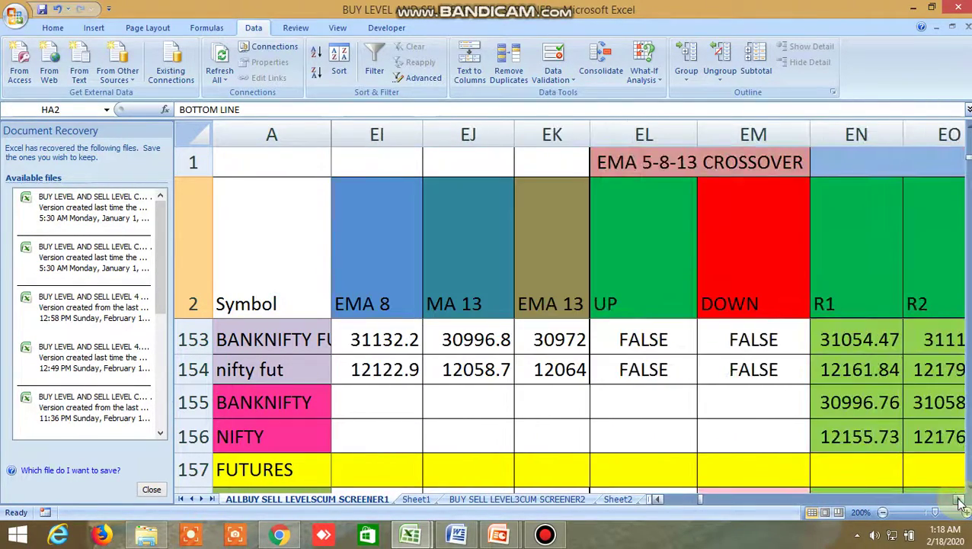
pyautogui.click(959, 500)
pyautogui.click(959, 500)
pyautogui.click(959, 499)
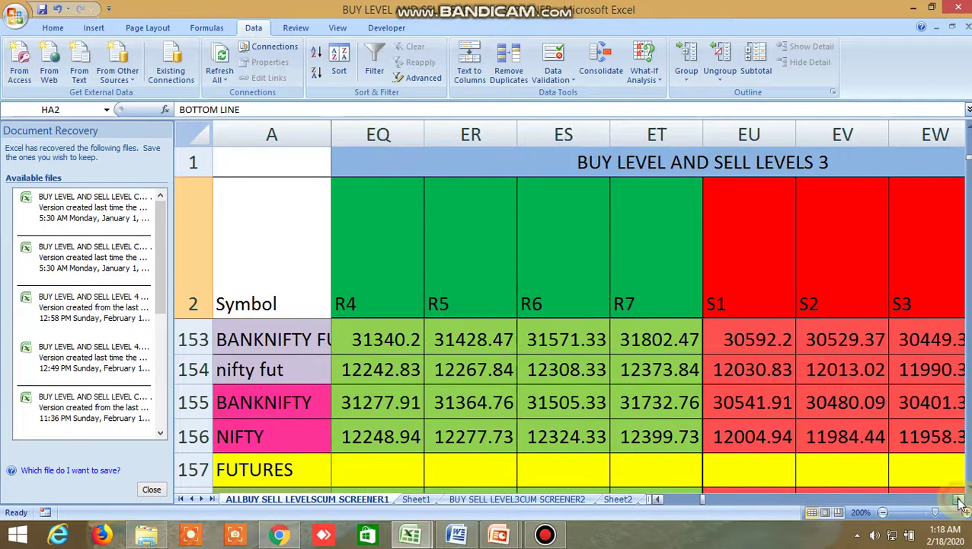
pyautogui.click(959, 500)
pyautogui.click(959, 500)
pyautogui.click(959, 500)
pyautogui.click(959, 500)
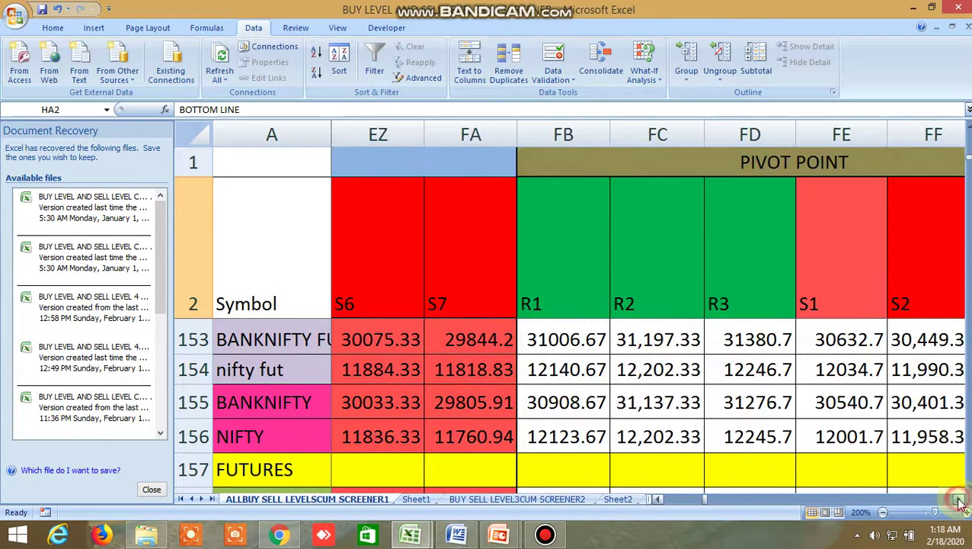
# Examine the PIVOT POINT levels and the LTP VS RESISTANCE SUPPORT PIVOT POINT signals for the index rows.
pyautogui.click(959, 500)
pyautogui.click(959, 500)
pyautogui.click(959, 500)
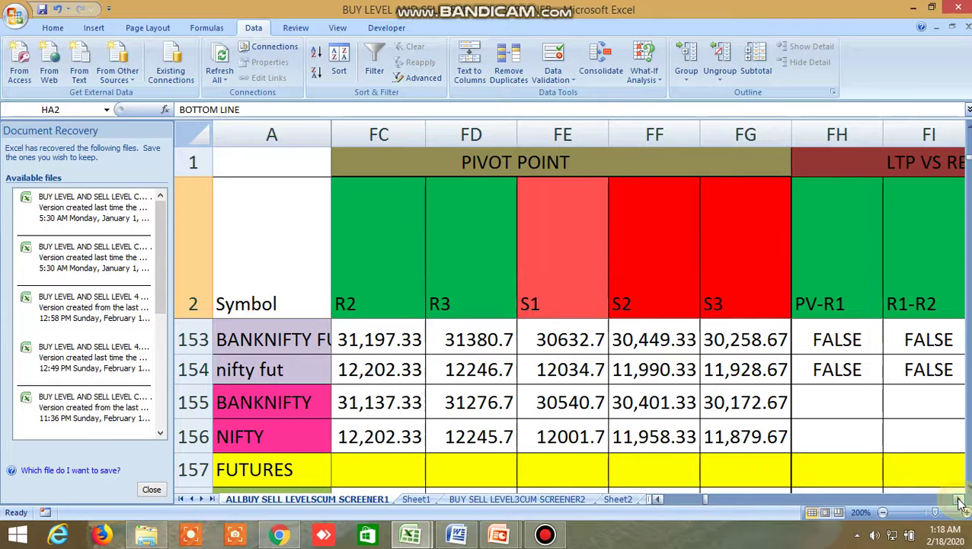
pyautogui.click(959, 500)
pyautogui.click(959, 500)
pyautogui.click(959, 500)
pyautogui.click(959, 500)
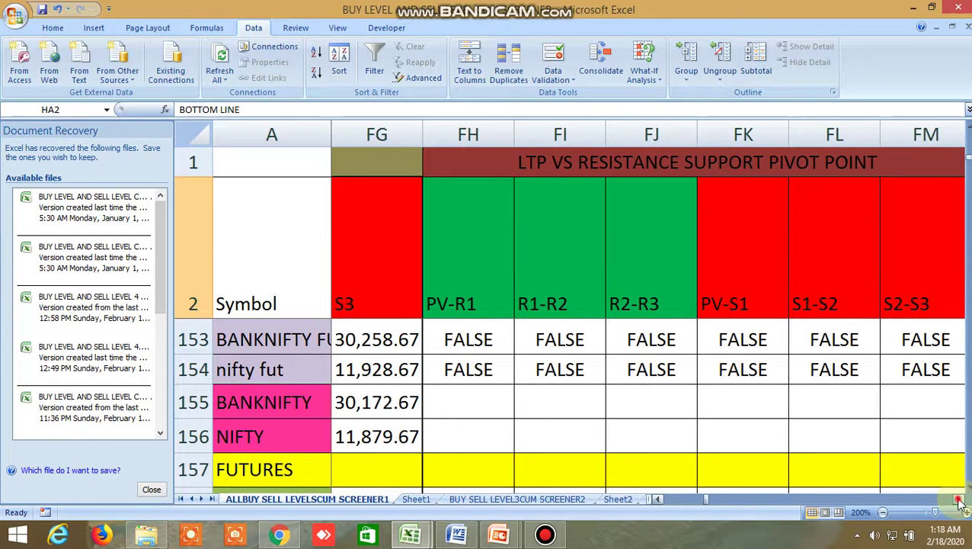
# Examine the BOLLINGERBAND bands and LTP comparison signals for the BANKNIFTY and nifty futures rows.
pyautogui.click(959, 499)
pyautogui.click(959, 499)
pyautogui.click(960, 500)
pyautogui.click(960, 500)
pyautogui.click(959, 500)
pyautogui.click(959, 500)
pyautogui.click(960, 500)
pyautogui.click(959, 500)
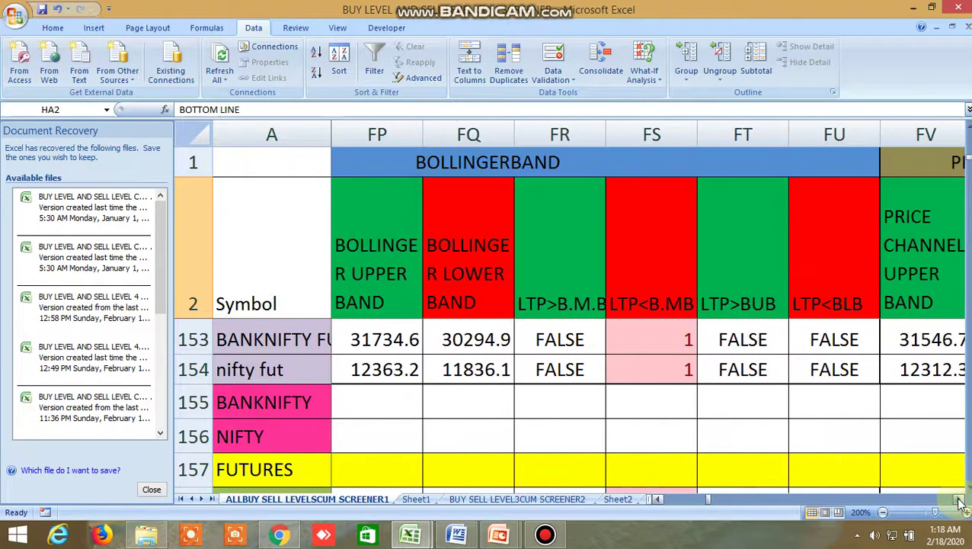
# Examine the PRICE CHANNEL bands and LTP VS PC CHANNEL signals for the BANKNIFTY and nifty futures rows.
pyautogui.click(959, 500)
pyautogui.click(959, 500)
pyautogui.click(959, 500)
pyautogui.click(960, 500)
pyautogui.click(959, 500)
pyautogui.click(959, 500)
pyautogui.click(960, 499)
pyautogui.click(959, 499)
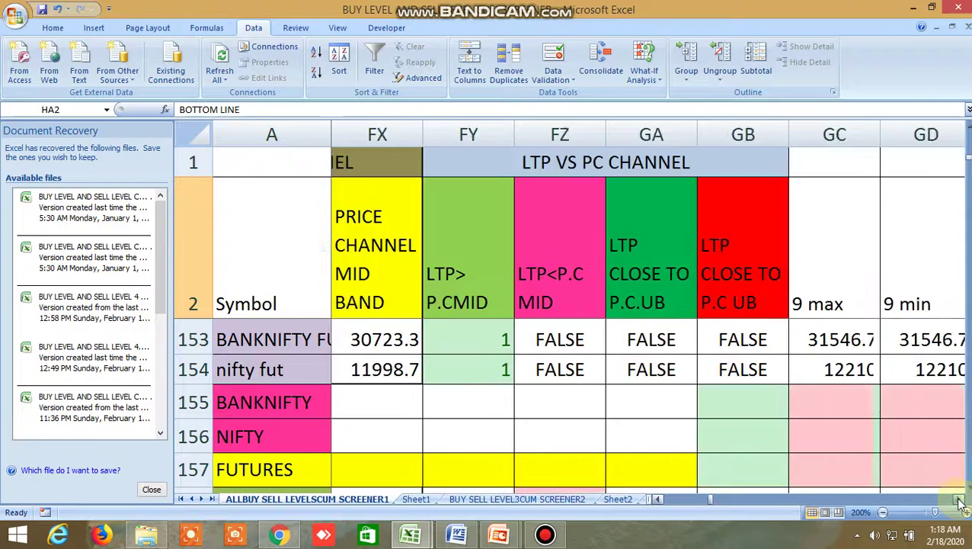
# Examine the 9 max and 9 min columns through the BEARISH, Green Cloud, Red Cloud and CHIKOU SPAN signals for the index rows.
pyautogui.click(959, 500)
pyautogui.click(959, 500)
pyautogui.click(960, 500)
pyautogui.click(959, 499)
pyautogui.click(959, 500)
pyautogui.click(959, 500)
pyautogui.click(959, 499)
pyautogui.click(959, 499)
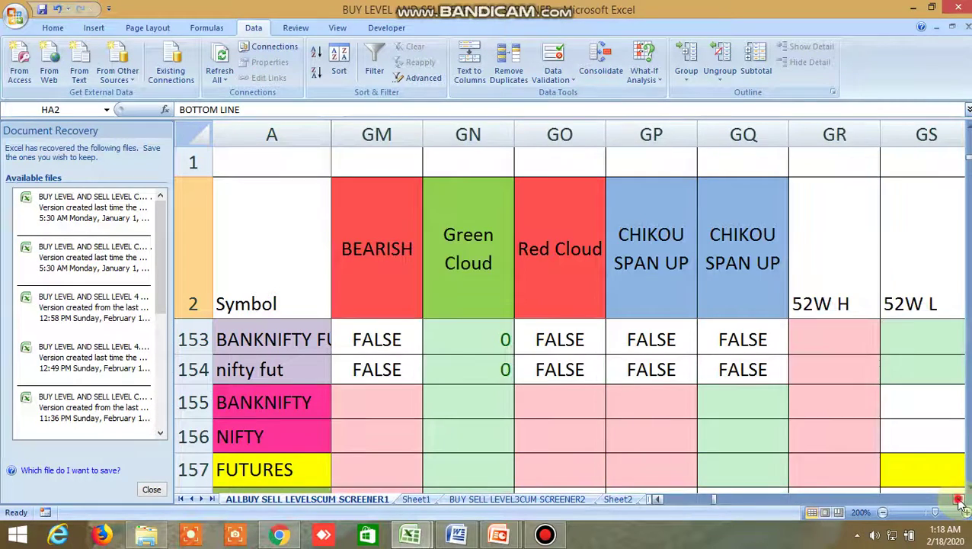
# Continue past the 52-week and VWAP columns and inspect the TIRONE LEVEL top, mid and bottom lines for the index futures.
pyautogui.click(959, 500)
pyautogui.click(960, 500)
pyautogui.click(959, 500)
pyautogui.click(959, 499)
pyautogui.click(959, 499)
pyautogui.click(959, 500)
pyautogui.click(960, 500)
pyautogui.click(959, 500)
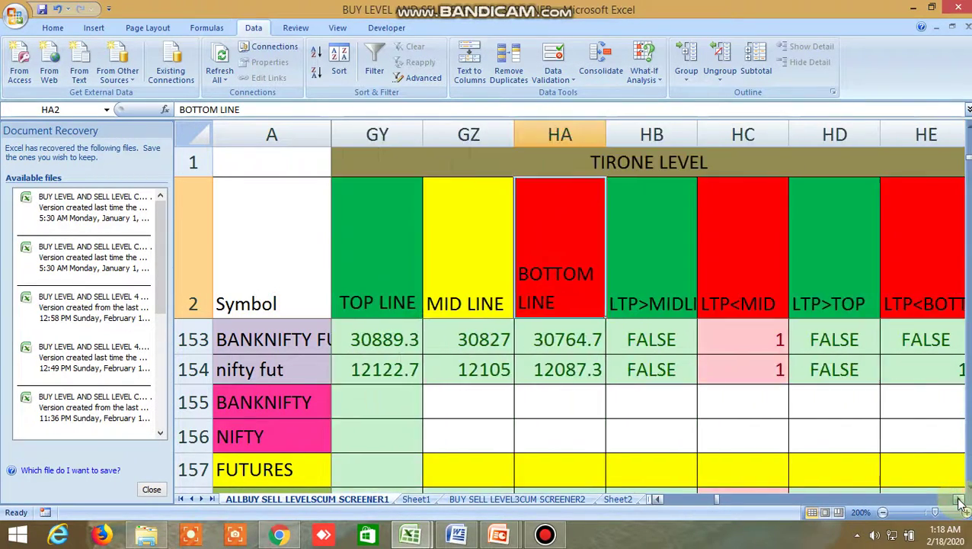
pyautogui.click(347, 271)
pyautogui.click(457, 274)
pyautogui.doubleClick(581, 275)
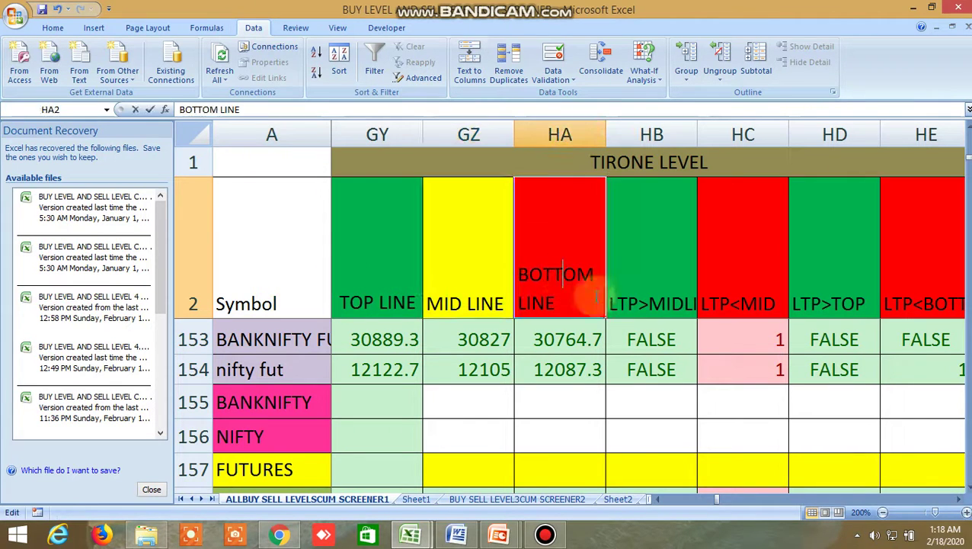
# Glance at the LINEAR REGRESSION columns and review the commodity rows from HIGH, LOW and CLOSE through to the TIRONE LEVEL lines.
pyautogui.click(721, 500)
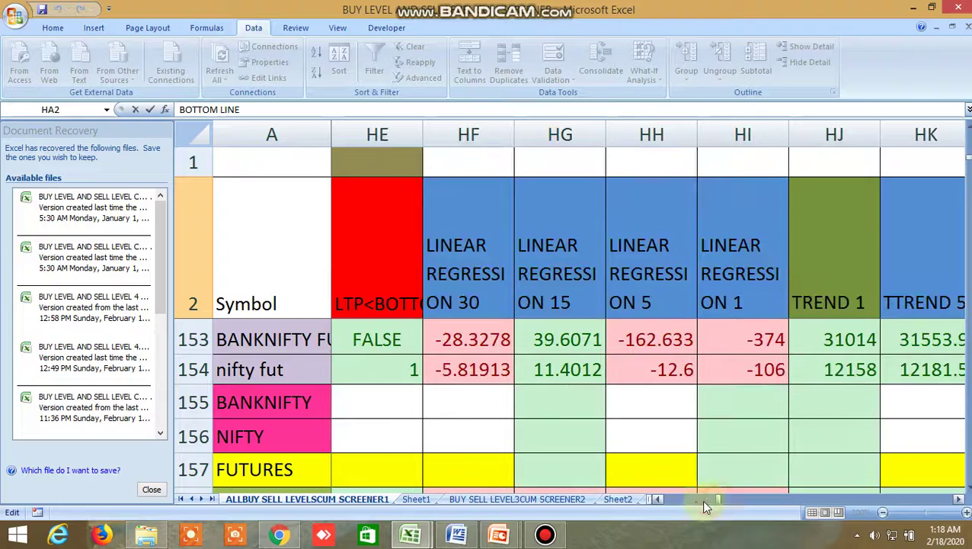
pyautogui.moveTo(718, 502); pyautogui.dragTo(660, 501)
pyautogui.scroll(4, 513, 414)
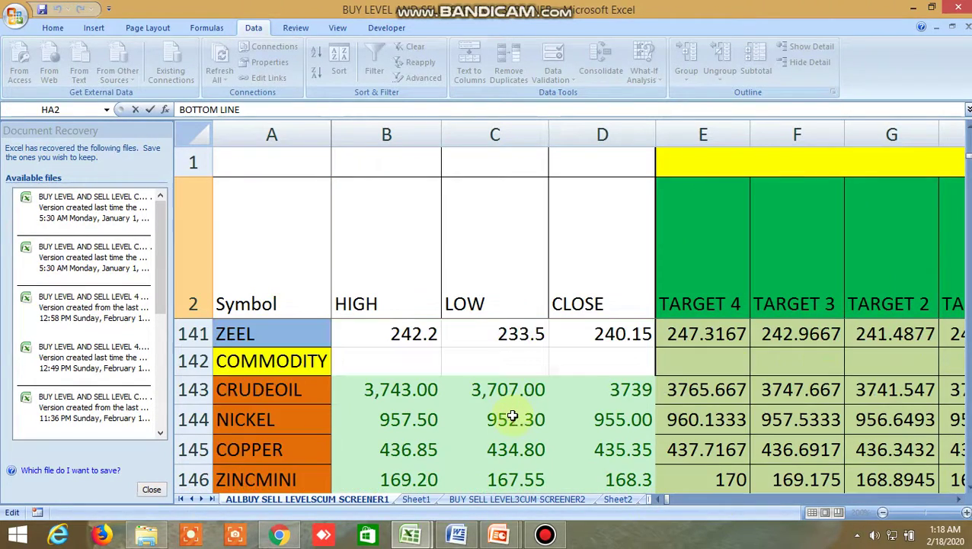
pyautogui.click(968, 488)
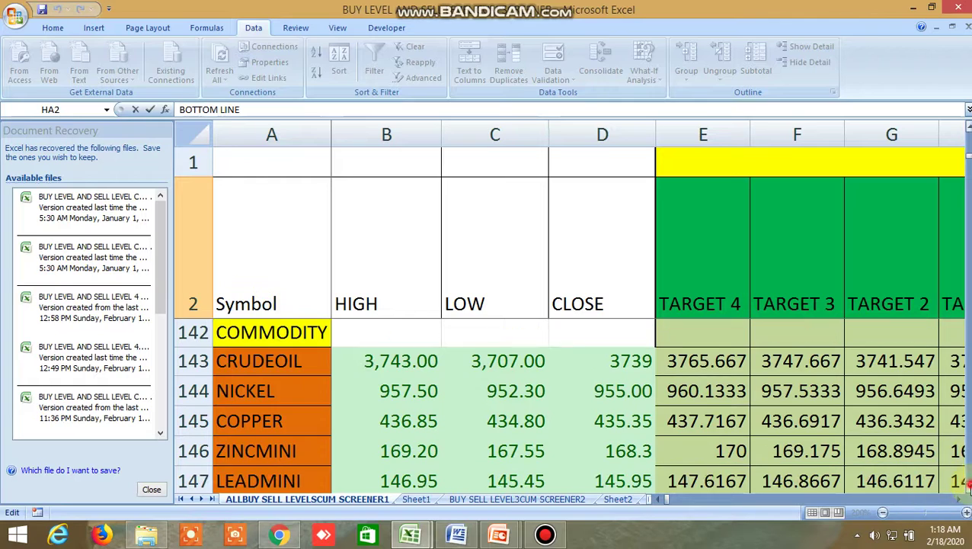
pyautogui.click(969, 488)
pyautogui.moveTo(962, 505); pyautogui.dragTo(962, 505)
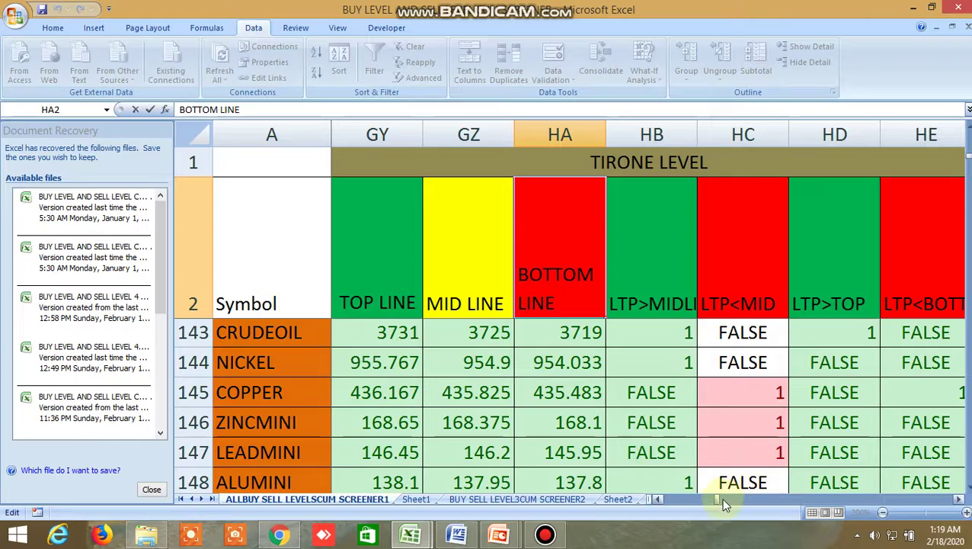
# Examine the ZINCMINI to NATURAL GAS rows from the target columns across to the LTP signals and LINEAR REGRESSION columns.
pyautogui.moveTo(724, 503); pyautogui.dragTo(653, 506)
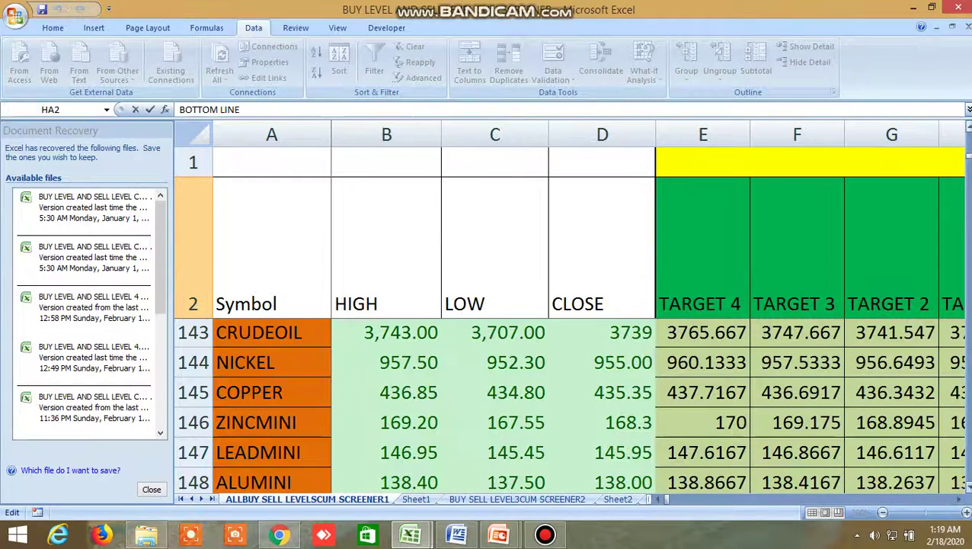
pyautogui.scroll(-3, 572, 404)
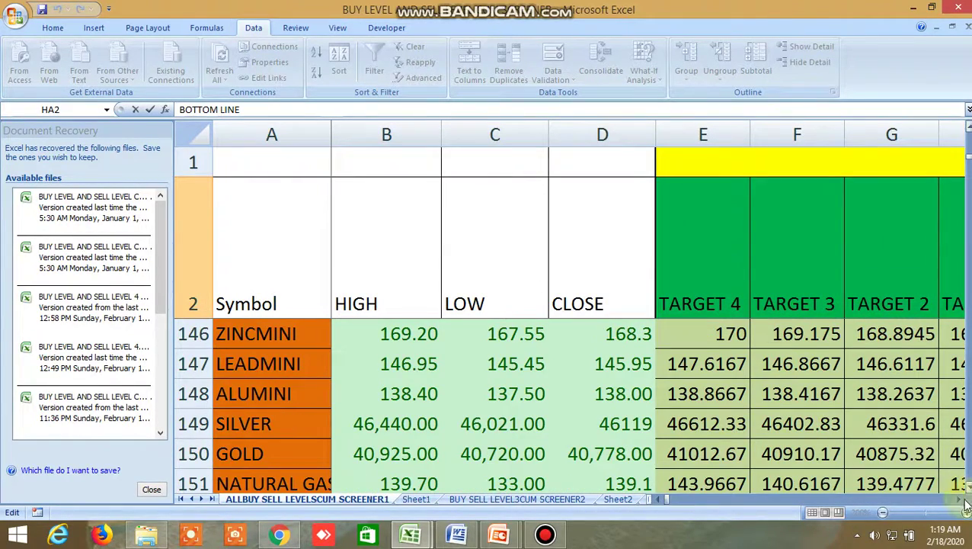
pyautogui.moveTo(963, 504); pyautogui.dragTo(963, 504)
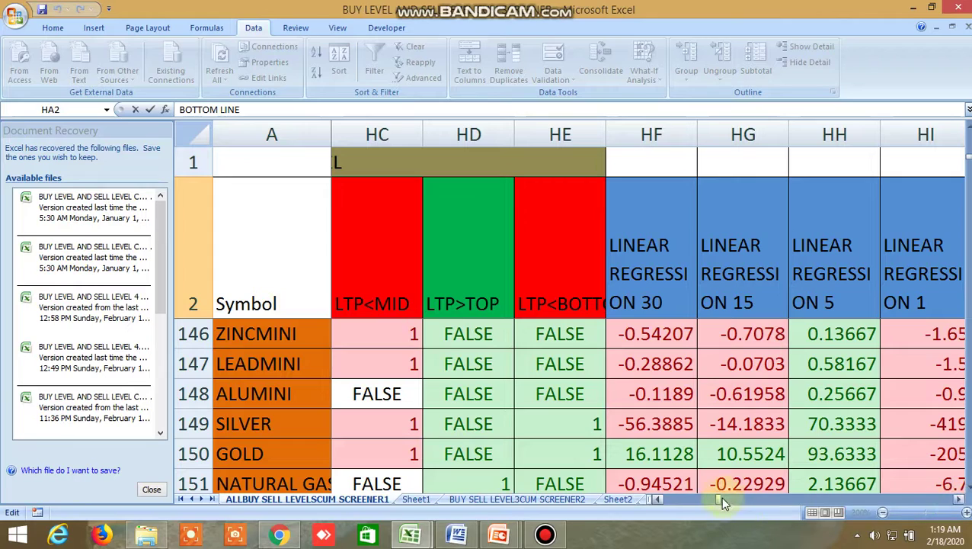
# Move down past the NIFTY and BANKNIFTY section and look over the FUTURES stock rows around AUROPHARMA with their target columns.
pyautogui.moveTo(722, 503); pyautogui.dragTo(667, 501)
pyautogui.scroll(-2, 605, 418)
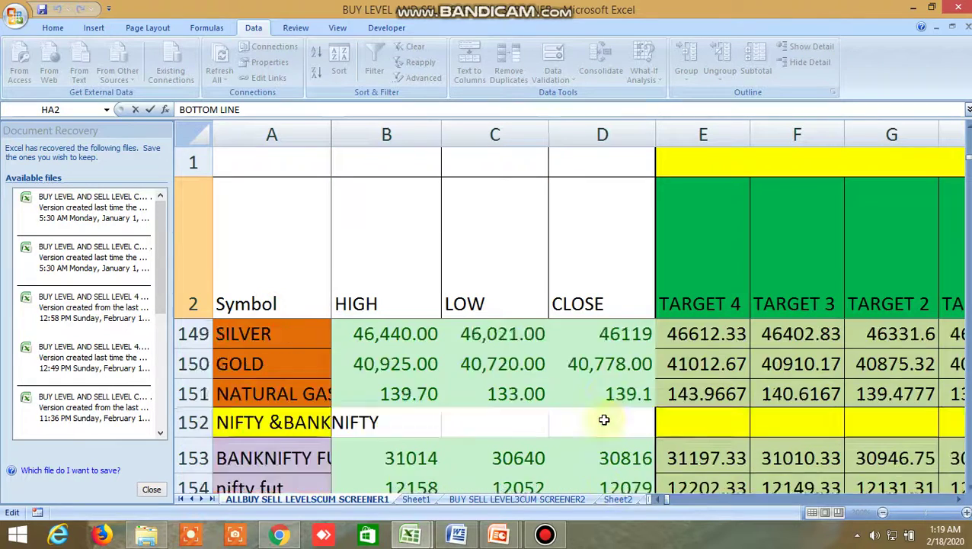
pyautogui.scroll(-5, 605, 418)
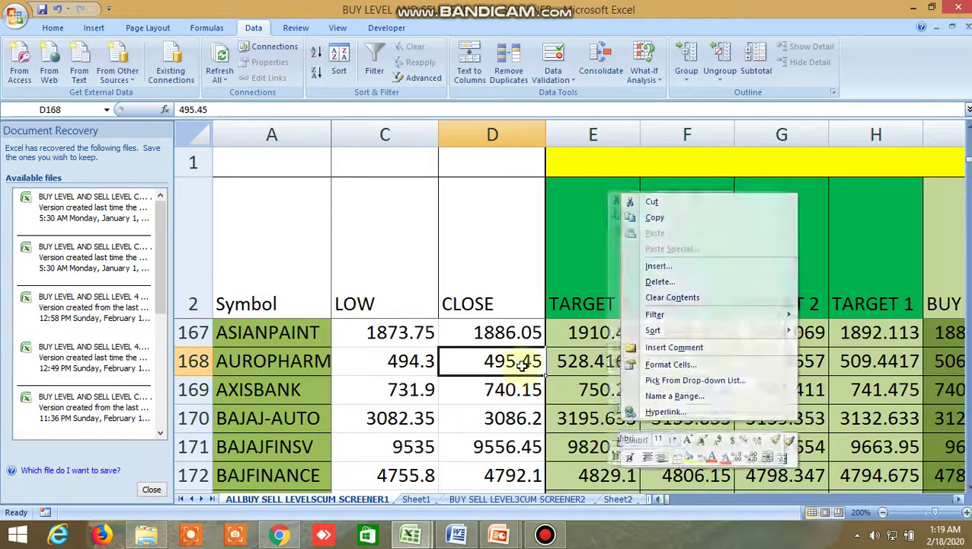
pyautogui.press('Escape')
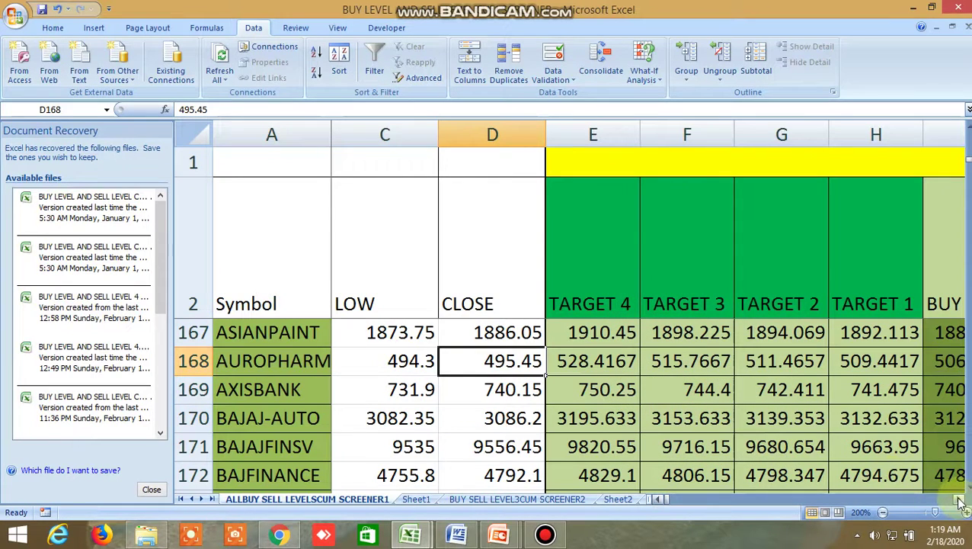
pyautogui.moveTo(959, 501); pyautogui.dragTo(959, 501)
# Open the BUY SELL LEVEL3CUM SCREENER2 sheet and locate the 100 MA CUT column from the first stock row.
pyautogui.click(507, 500)
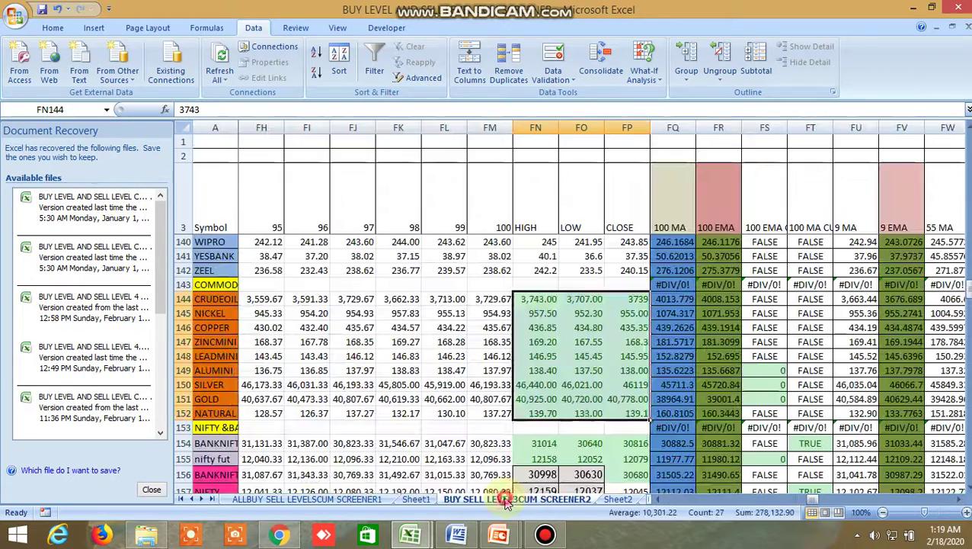
pyautogui.doubleClick(507, 500)
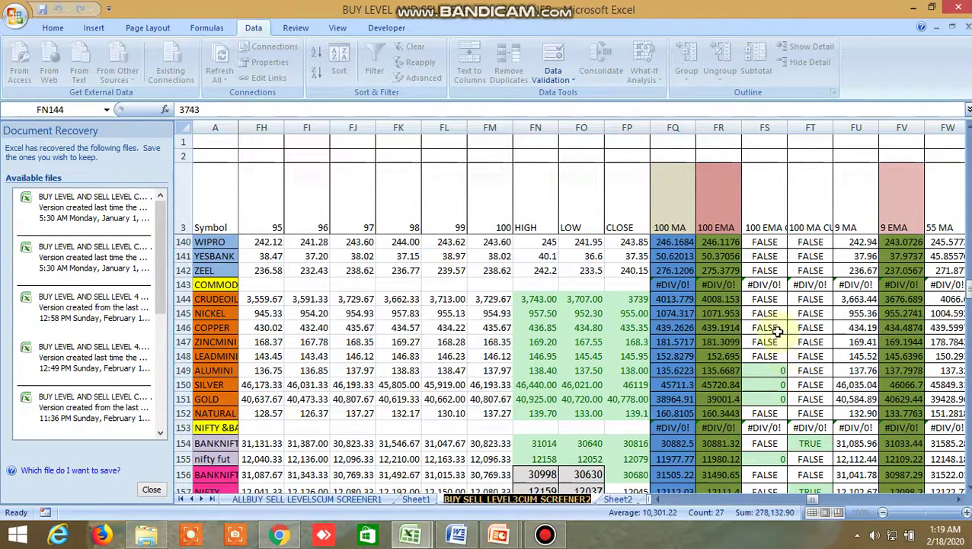
pyautogui.click(765, 313)
pyautogui.scroll(6, 823, 227)
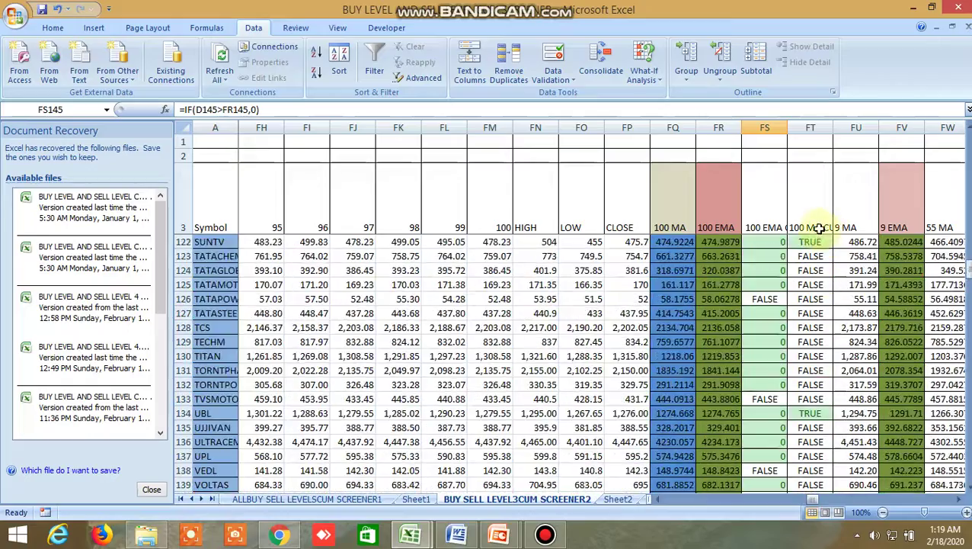
pyautogui.scroll(18, 819, 229)
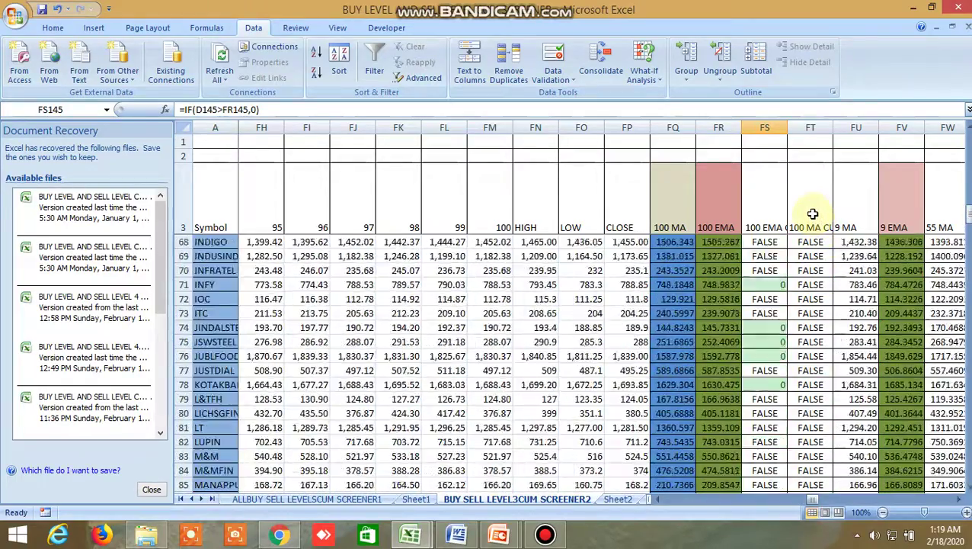
pyautogui.scroll(13, 813, 214)
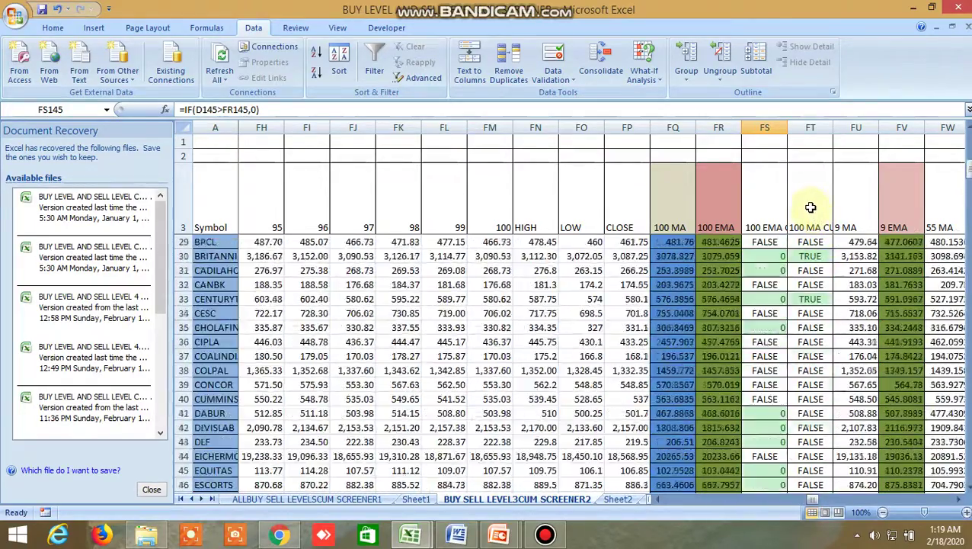
pyautogui.scroll(8, 811, 207)
pyautogui.click(810, 206)
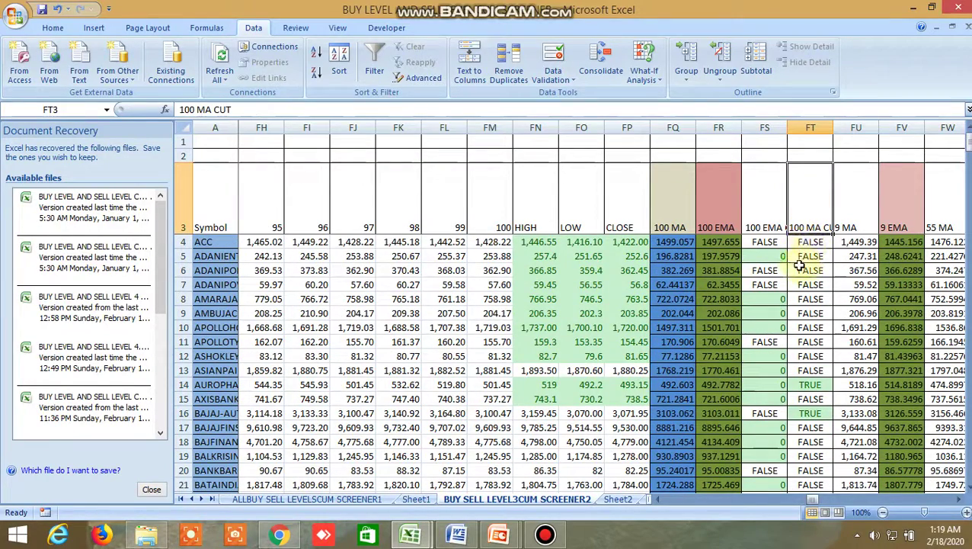
# Check AUROPHARMA's 100 MA CUT formula against its HIGH and LOW values.
pyautogui.click(810, 385)
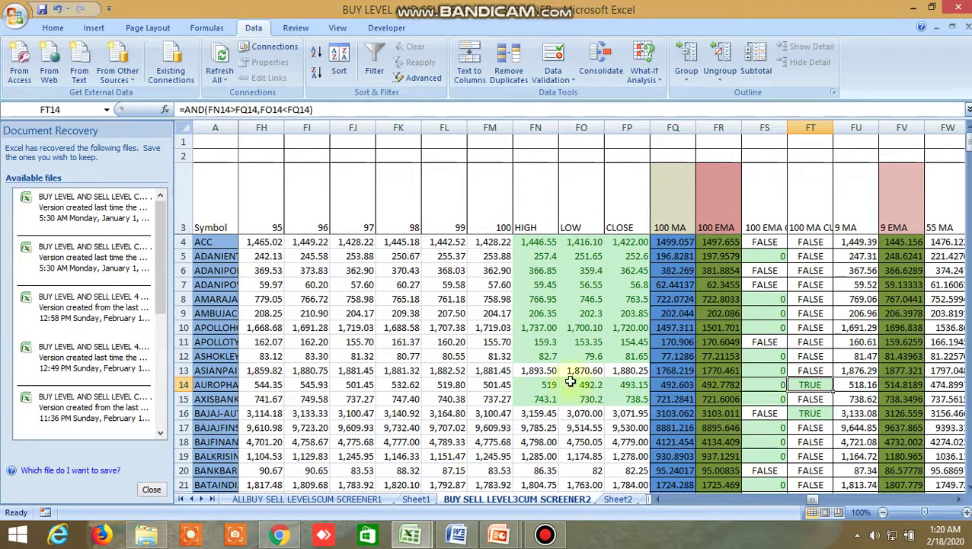
pyautogui.click(538, 383)
pyautogui.click(589, 385)
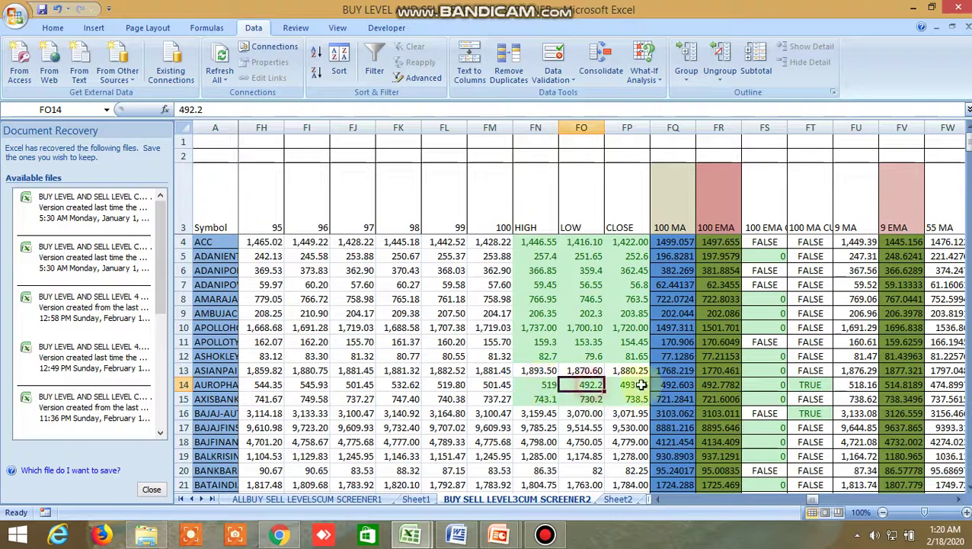
pyautogui.click(817, 385)
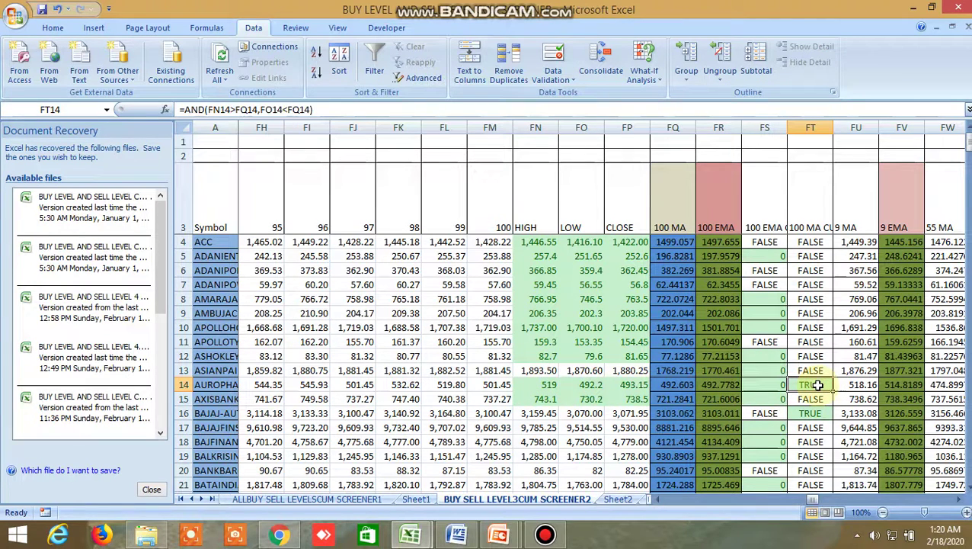
# Switch to the Kite chart in Chrome and open the NSE BAJAJ-AUTO chart to compare its last candle with the 100 MA.
pyautogui.click(281, 535)
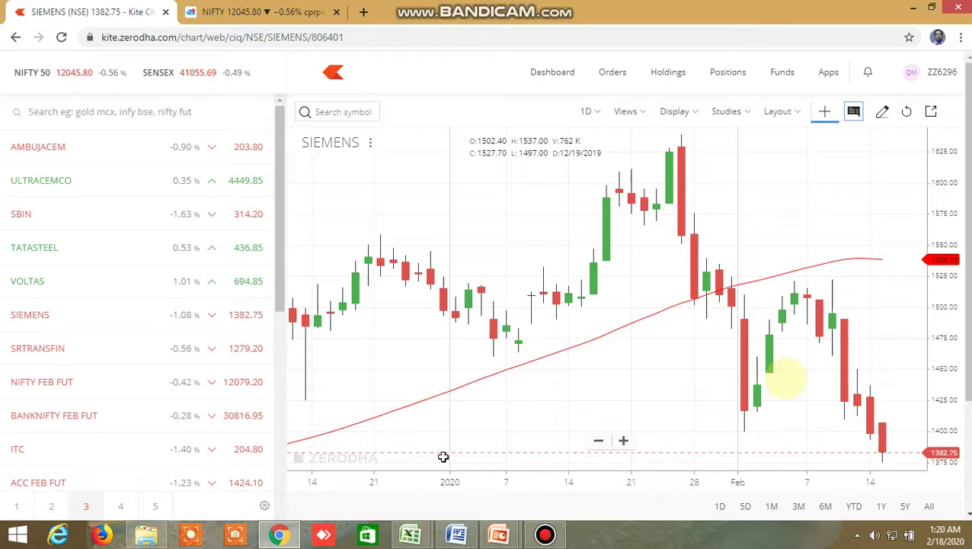
pyautogui.click(346, 112)
pyautogui.write('bajaj')
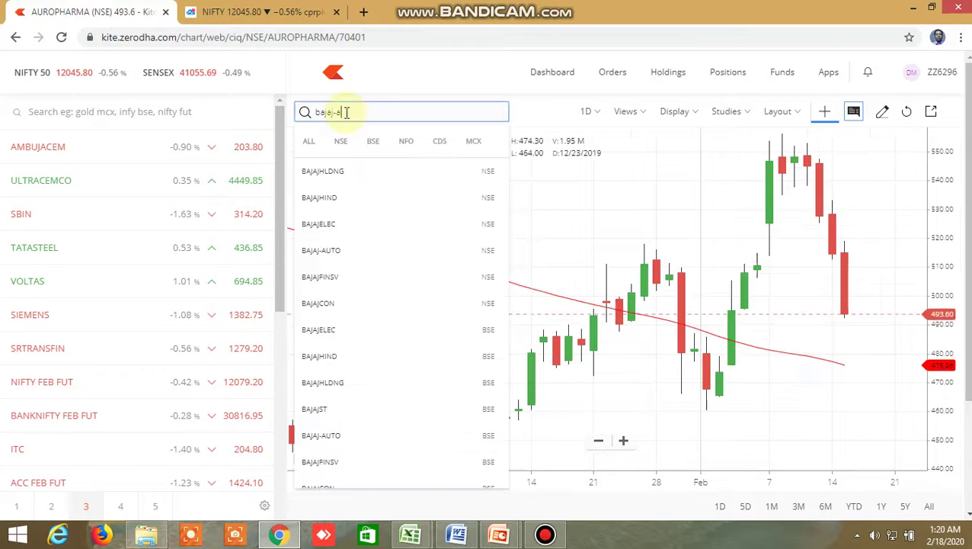
pyautogui.write('-auto')
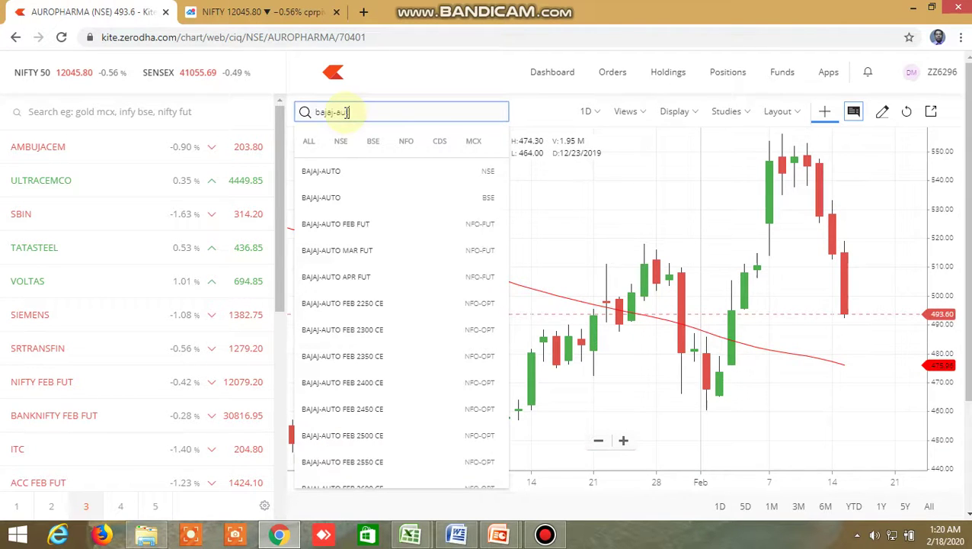
pyautogui.click(331, 170)
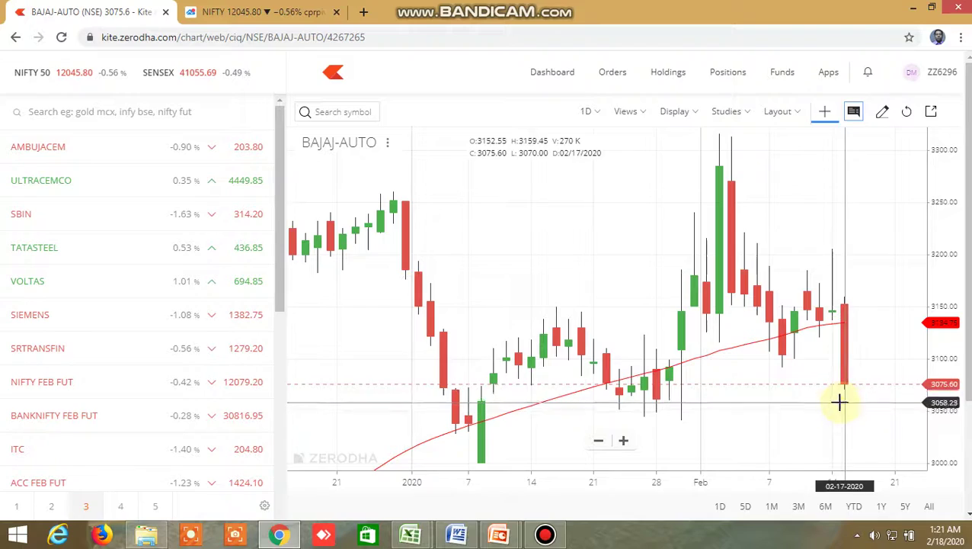
# Return to the screener workbook in Excel and inspect the 100 MA CUT formulas for BOSCHLTD and BRITANNIA.
pyautogui.moveTo(410, 534)
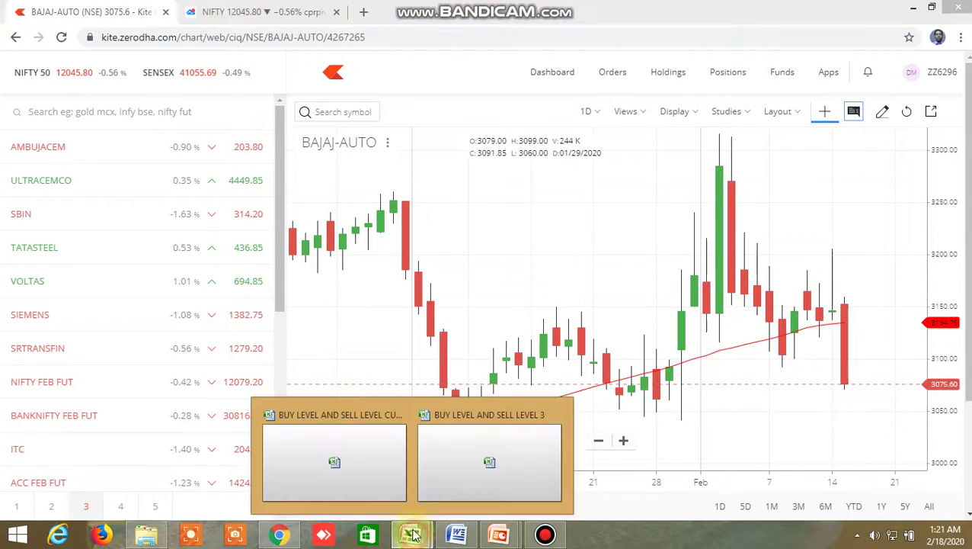
pyautogui.click(362, 468)
pyautogui.scroll(-3, 810, 426)
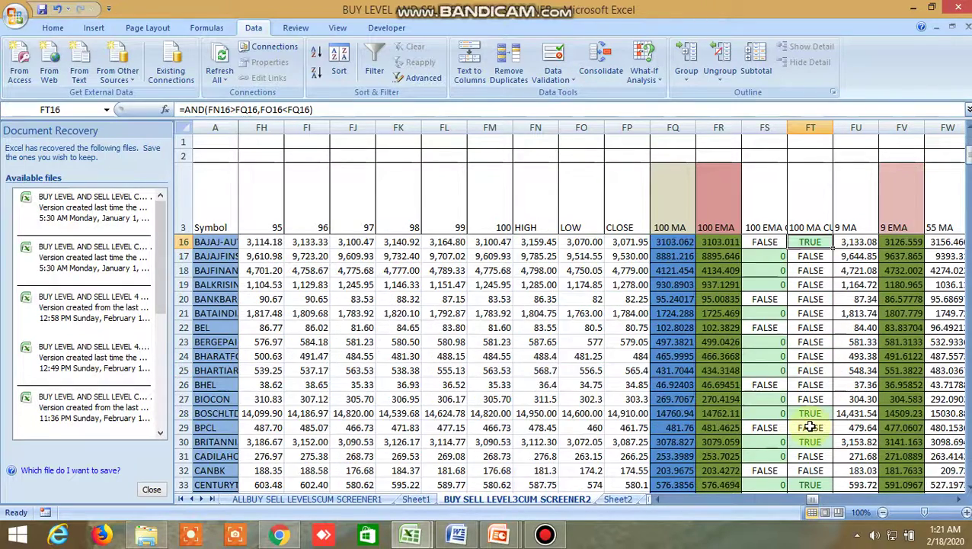
pyautogui.click(822, 413)
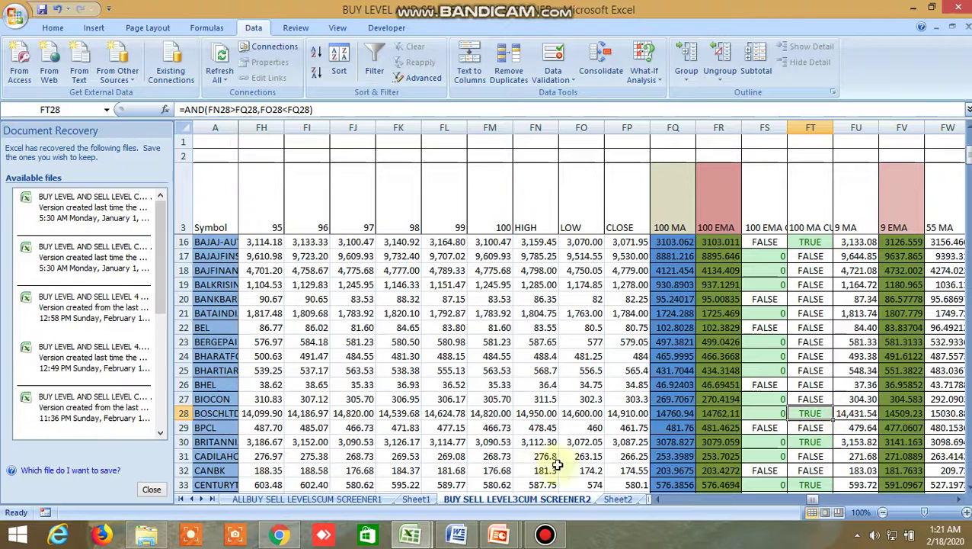
pyautogui.scroll(-2, 811, 449)
pyautogui.click(815, 356)
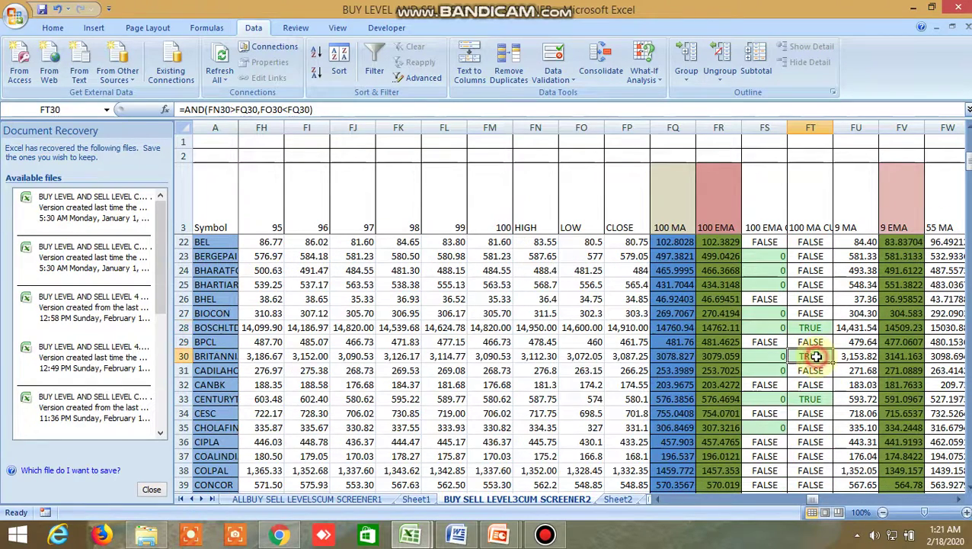
# Switch to Kite in Chrome and open the NSE BRITANNIA chart to examine its latest candle against the 100 MA.
pyautogui.click(279, 535)
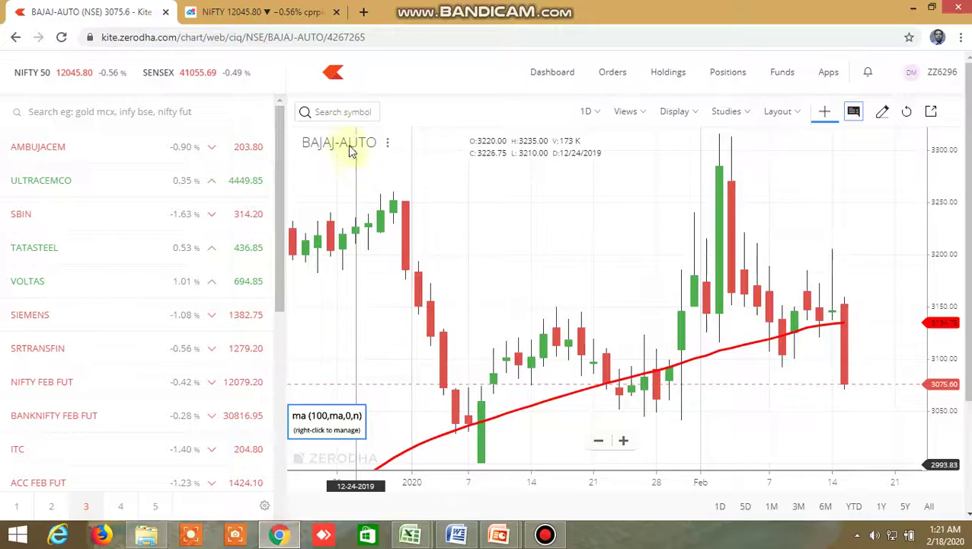
pyautogui.click(346, 113)
pyautogui.write('b')
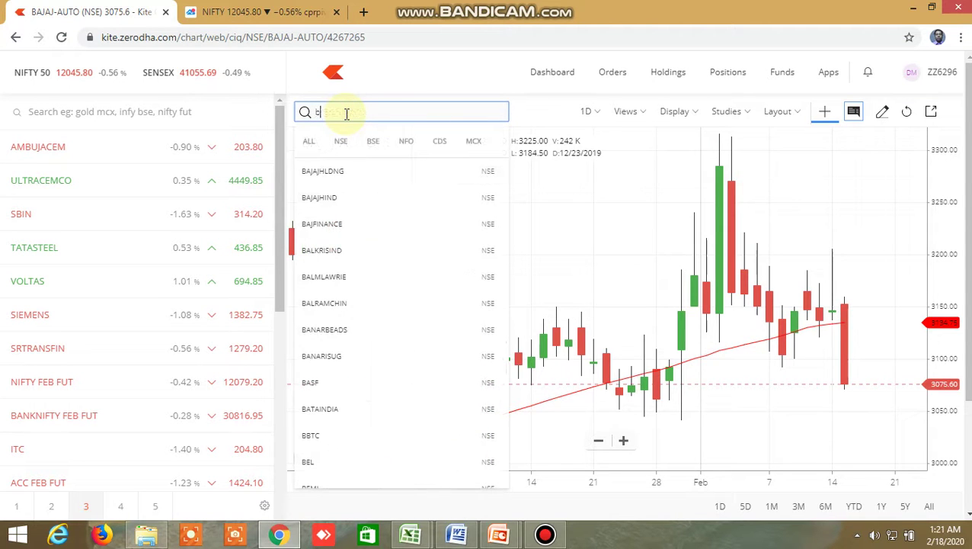
pyautogui.write('rita')
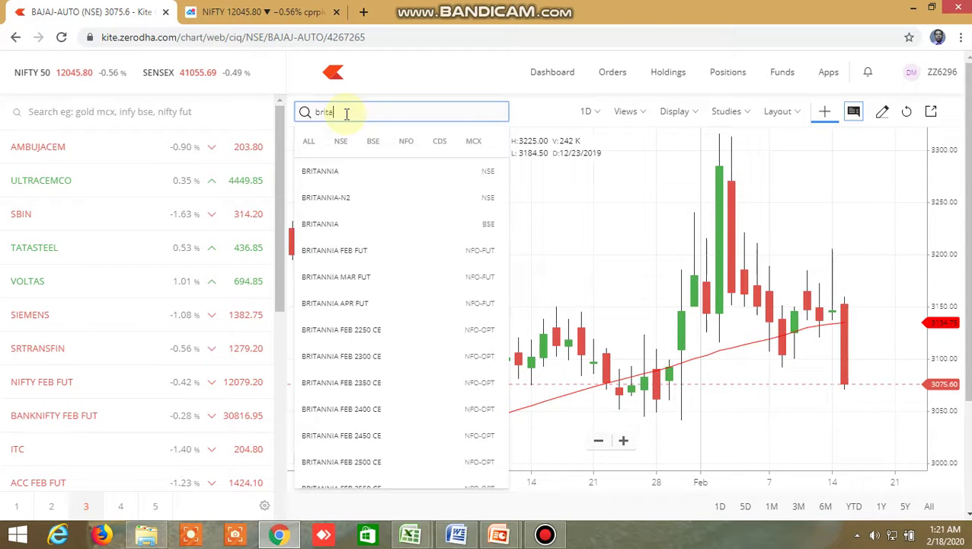
pyautogui.click(349, 169)
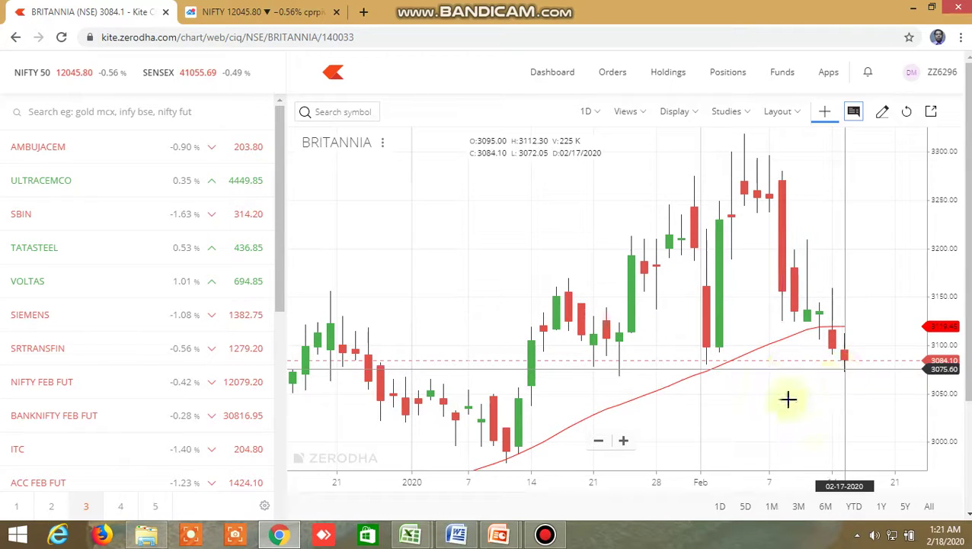
# Inspect CENTURYTEX's 100 MA CUT formula in the Excel screener and switch back to Kite in Chrome.
pyautogui.moveTo(410, 534)
pyautogui.click(361, 455)
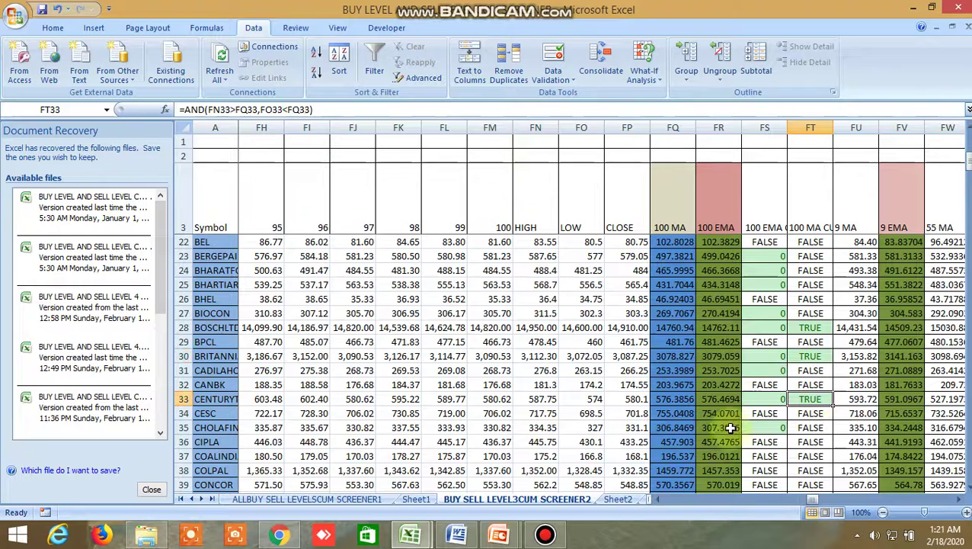
pyautogui.click(279, 534)
# Open the NSE GLENMARK chart to check its latest candle against the 100 MA line.
pyautogui.click(345, 115)
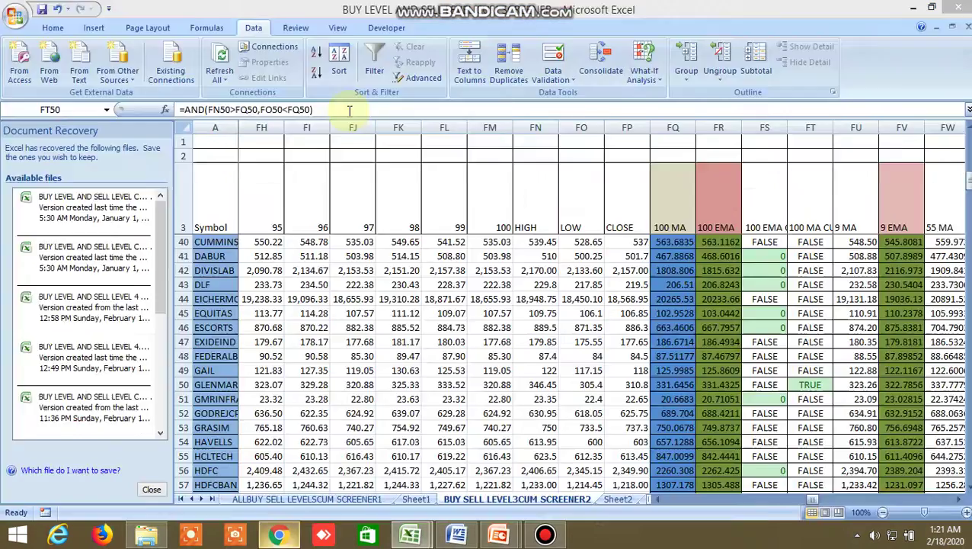
pyautogui.write('gle')
pyautogui.write('n')
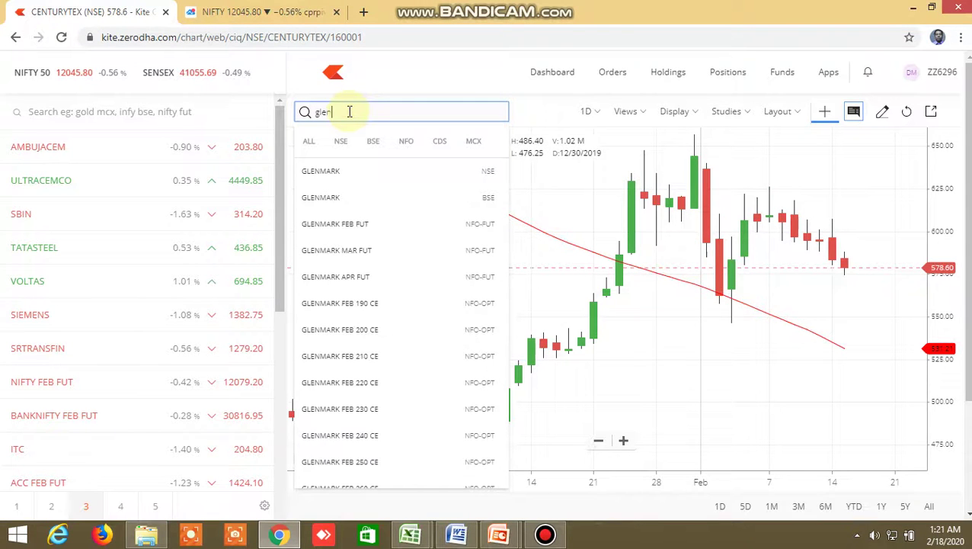
pyautogui.click(339, 175)
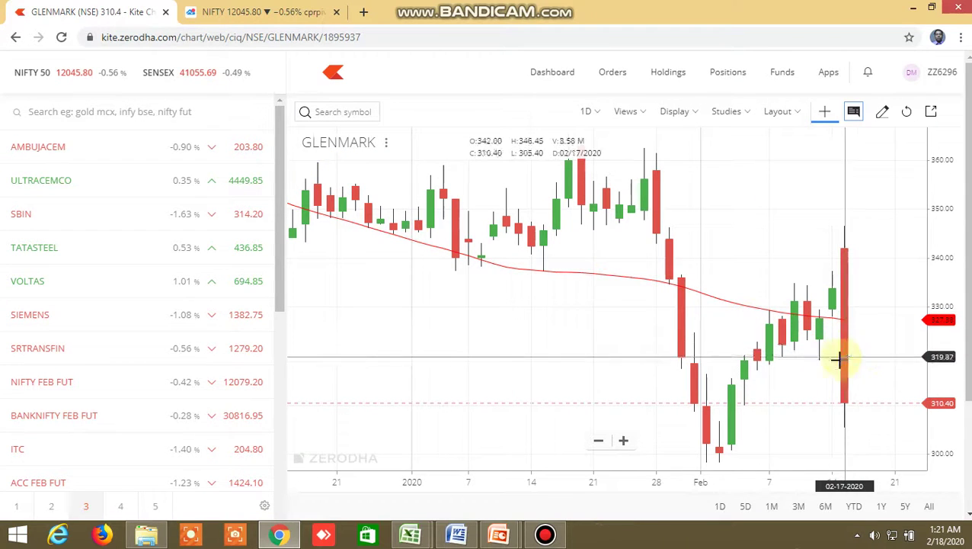
# Switch to the screener workbook in Excel and go to the INSIDE THE BAR WITH NR7 sheet.
pyautogui.click(412, 534)
pyautogui.click(369, 473)
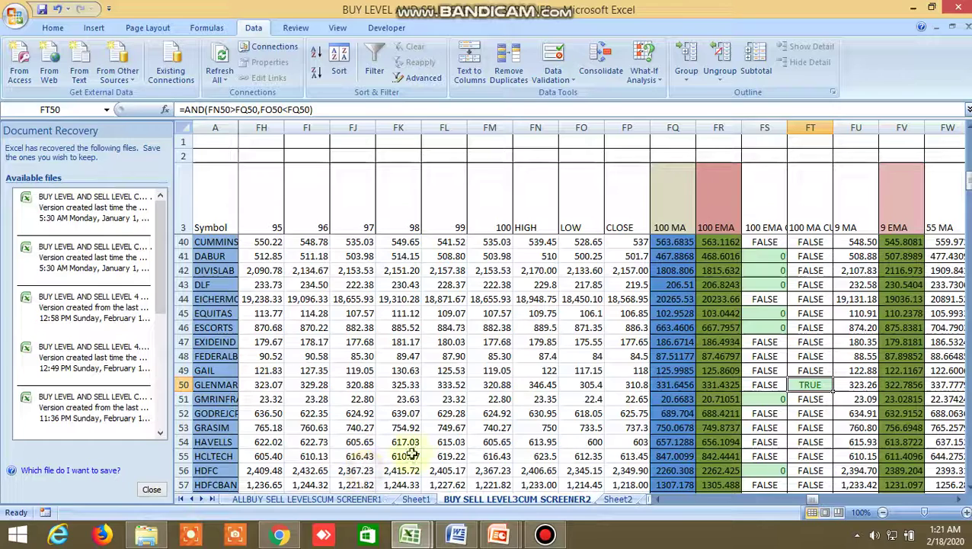
pyautogui.hotkey('ctrl', 'pagedown')
pyautogui.hotkey('ctrl', 'pagedown')
pyautogui.hotkey('ctrl', 'pagedown')
pyautogui.hotkey('ctrl', 'pagedown')
pyautogui.hotkey('ctrl', 'pagedown')
pyautogui.hotkey('ctrl', 'pagedown')
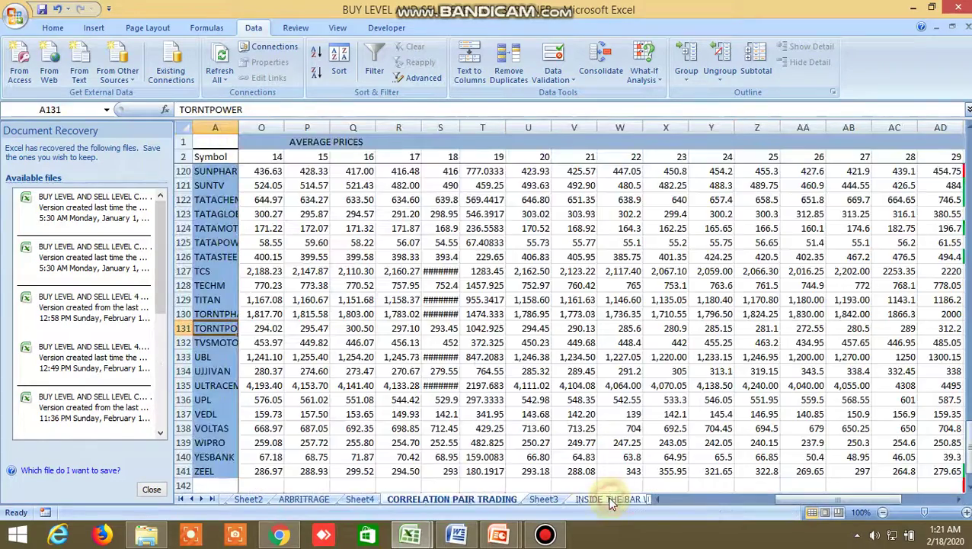
# Inspect ADANIENT's 1 DAY and NR4 formulas in the INSIDE THE BAR columns.
pyautogui.scroll(9, 720, 368)
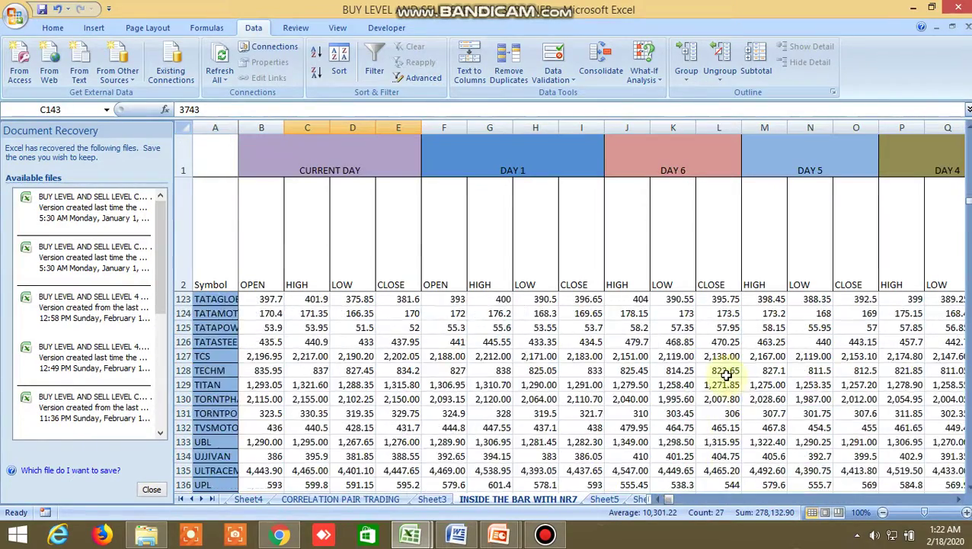
pyautogui.scroll(20, 720, 368)
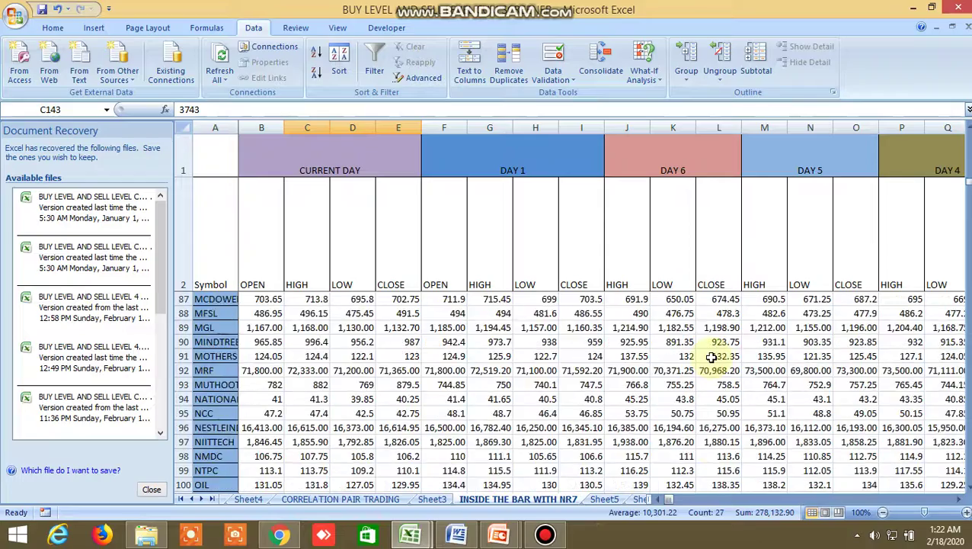
pyautogui.scroll(16, 709, 354)
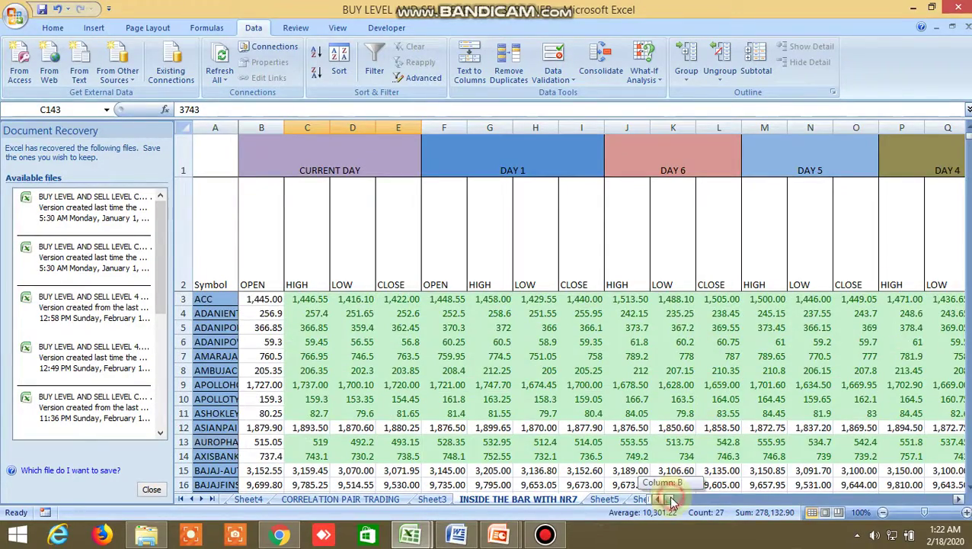
pyautogui.moveTo(670, 499); pyautogui.dragTo(684, 501)
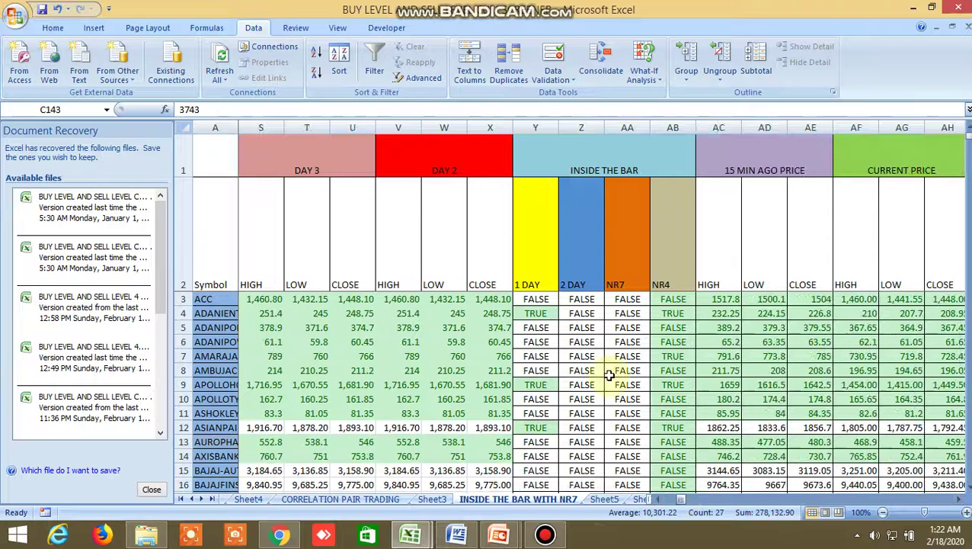
pyautogui.click(540, 313)
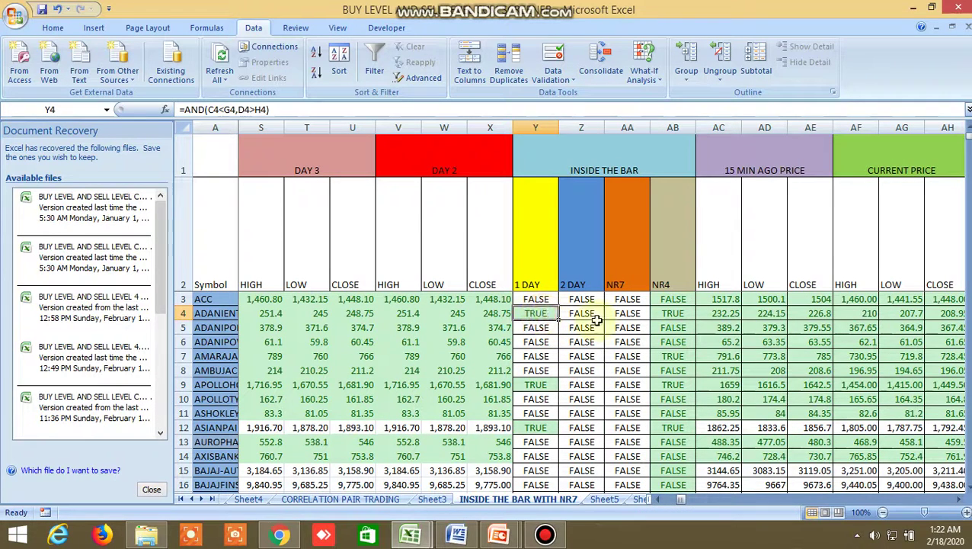
pyautogui.click(677, 314)
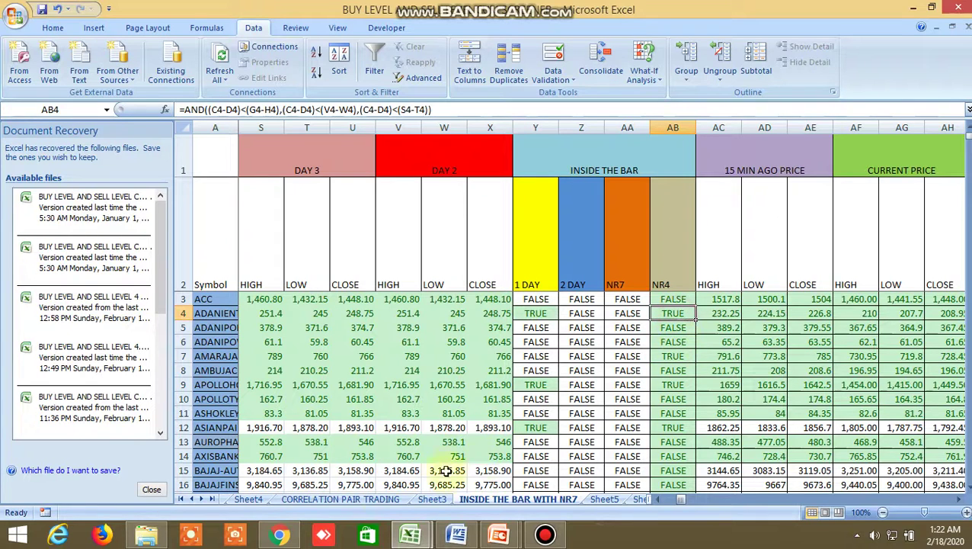
# Switch to Kite in Chrome and open the NSE ADANIENT chart to examine its latest candles up close.
pyautogui.click(280, 534)
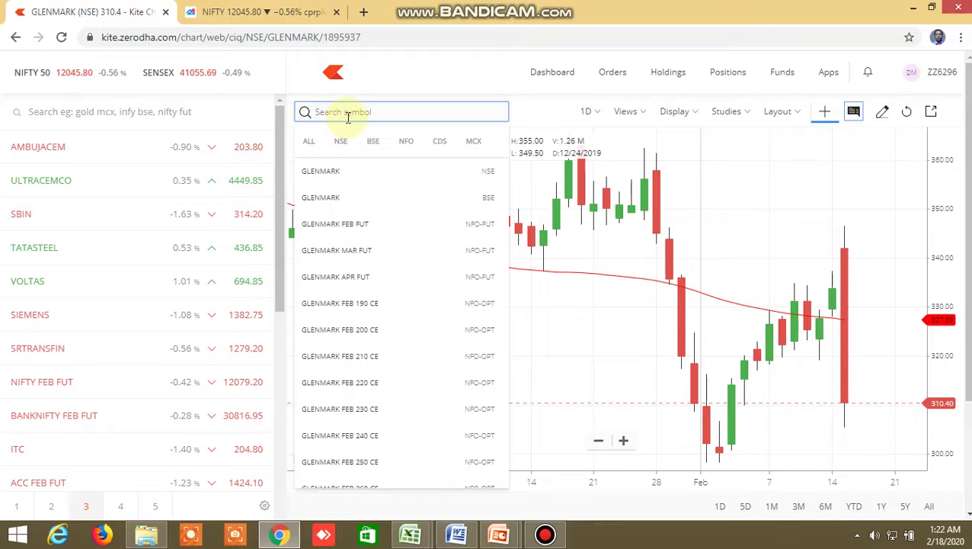
pyautogui.write('ada')
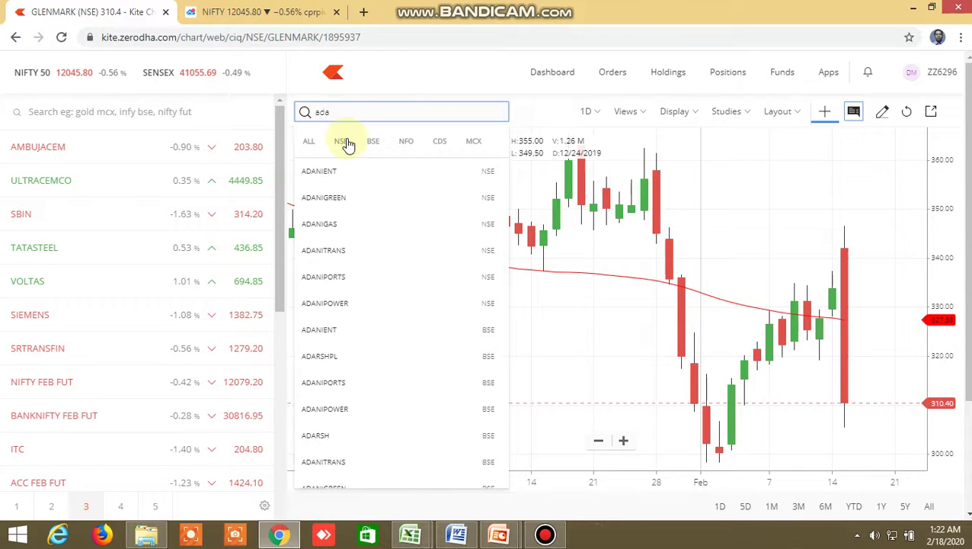
pyautogui.click(341, 172)
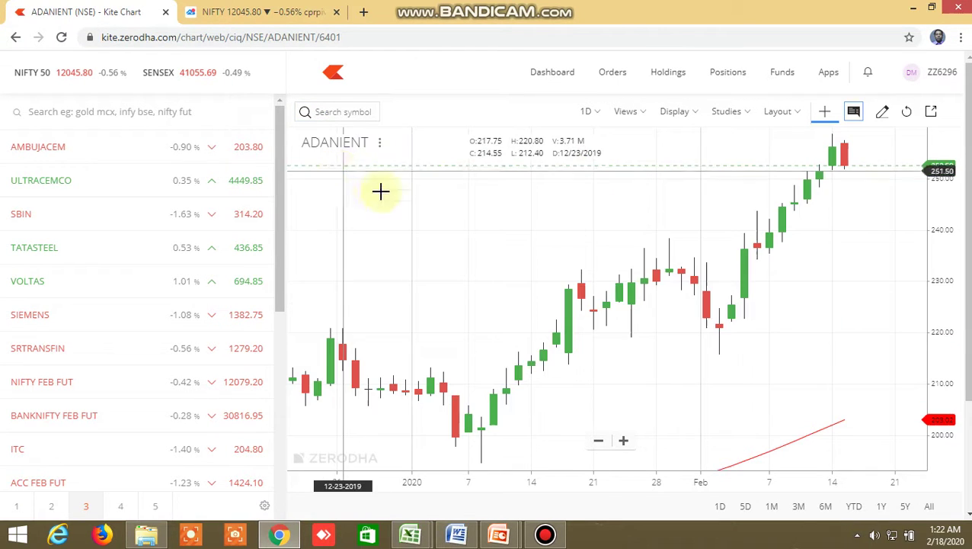
pyautogui.scroll(5, 740, 319)
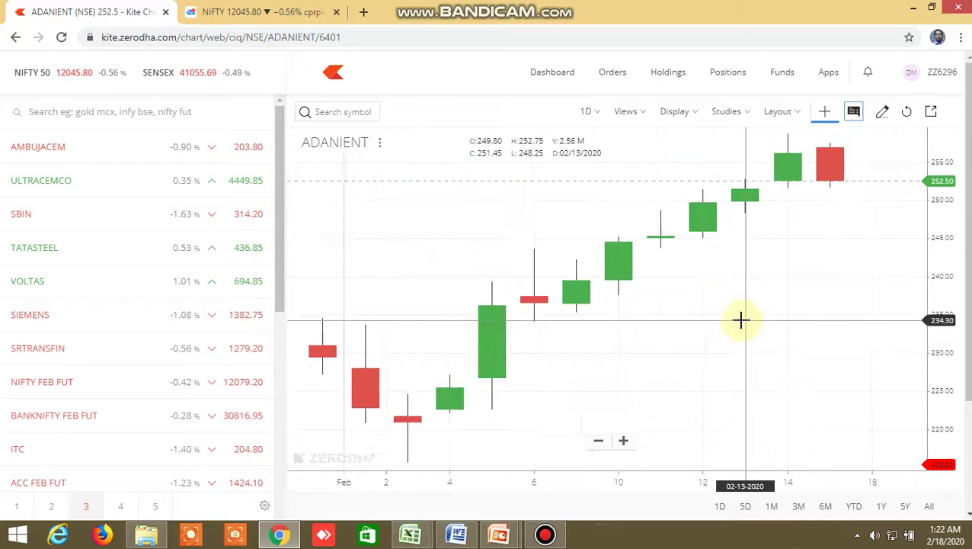
pyautogui.scroll(1, 774, 300)
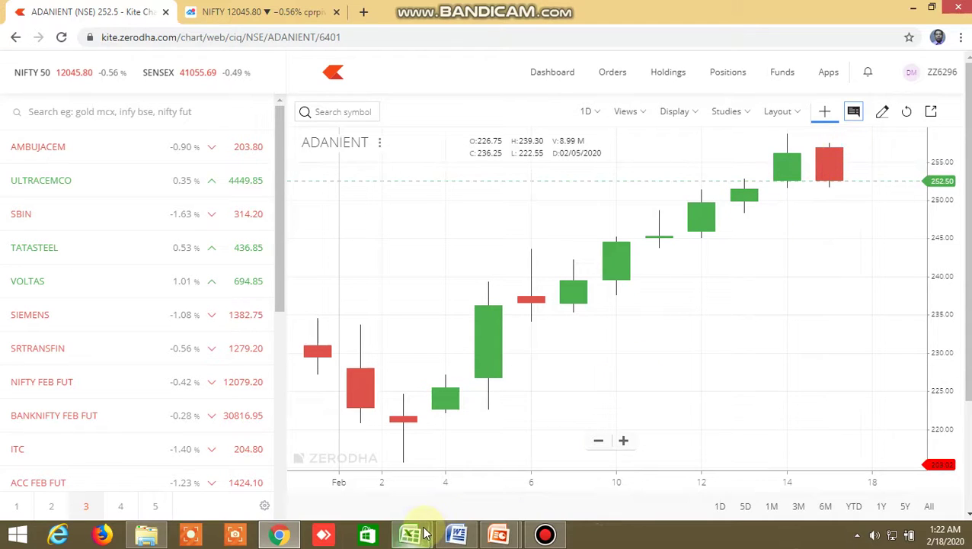
# Return to the screener workbook in Excel and inspect the 1 DAY inside-bar formulas in Y9 and Y12.
pyautogui.moveTo(411, 534)
pyautogui.click(363, 468)
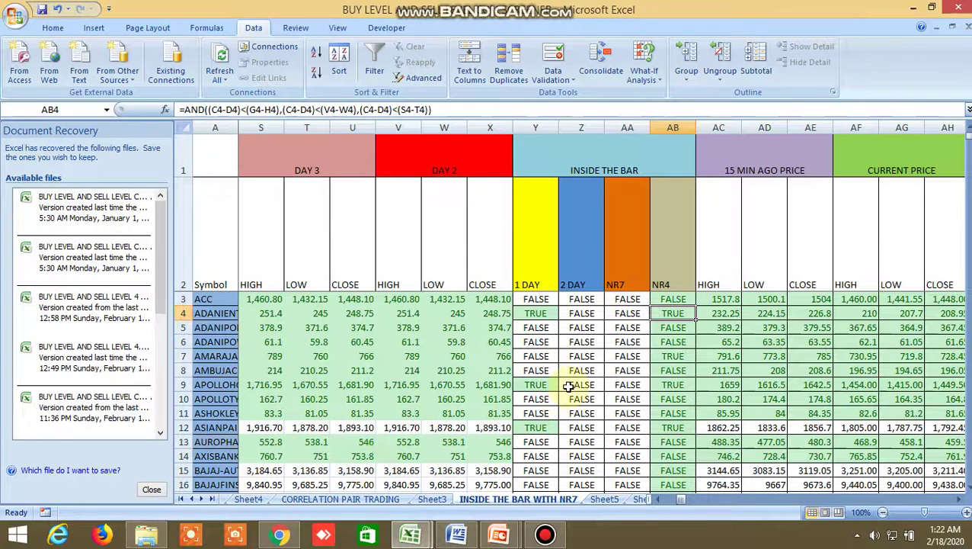
pyautogui.scroll(-2, 568, 387)
pyautogui.scroll(1, 568, 386)
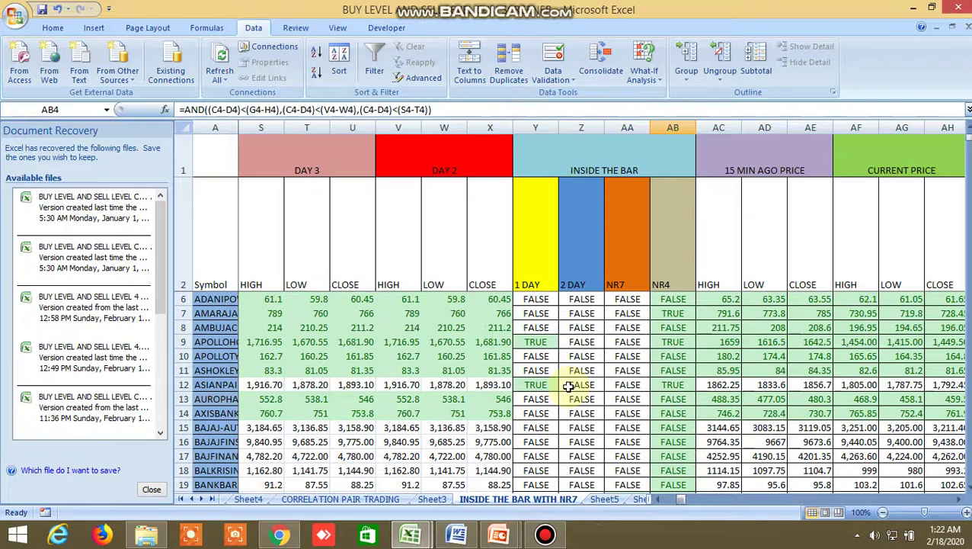
pyautogui.click(546, 345)
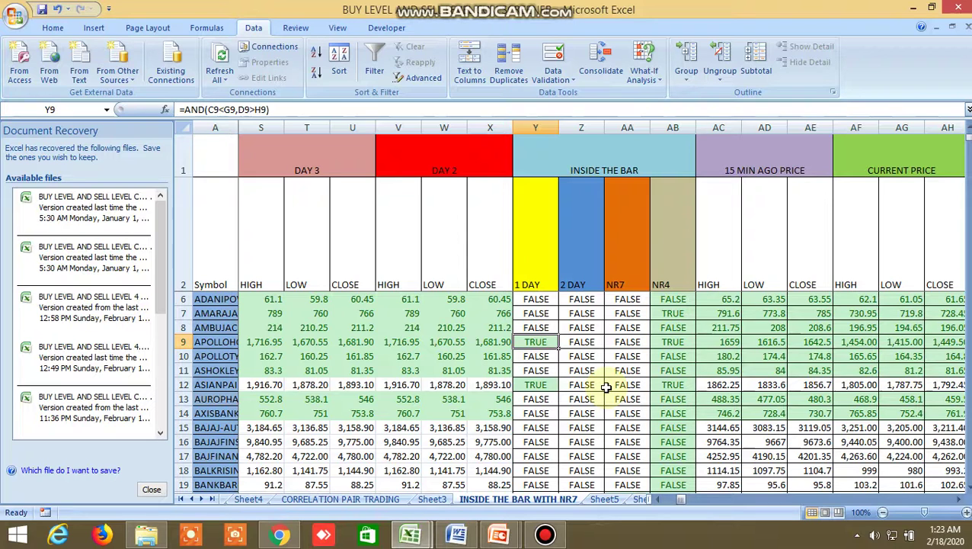
pyautogui.scroll(-1, 607, 387)
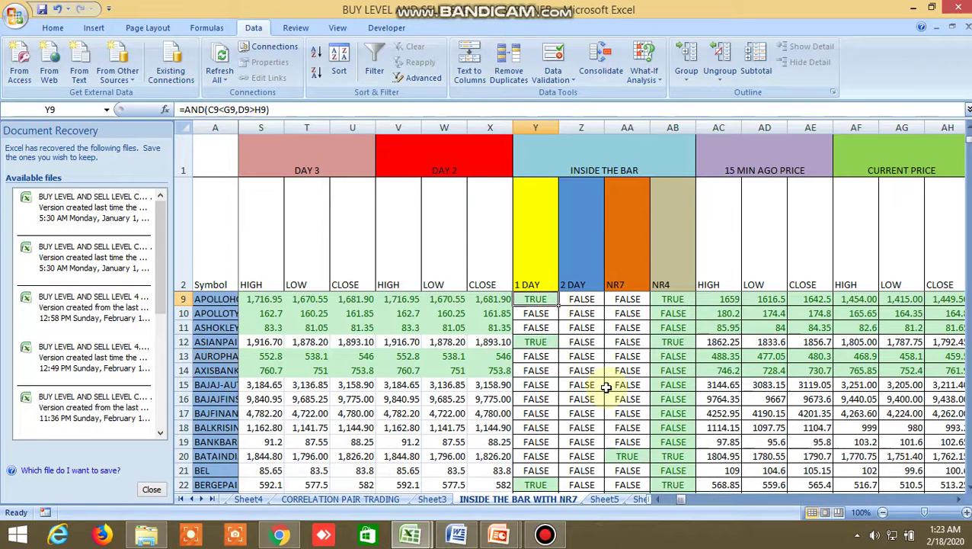
pyautogui.click(545, 344)
# Review the remaining stocks' inside-bar signals and inspect WIPRO's 2 DAY formula.
pyautogui.scroll(-7, 599, 424)
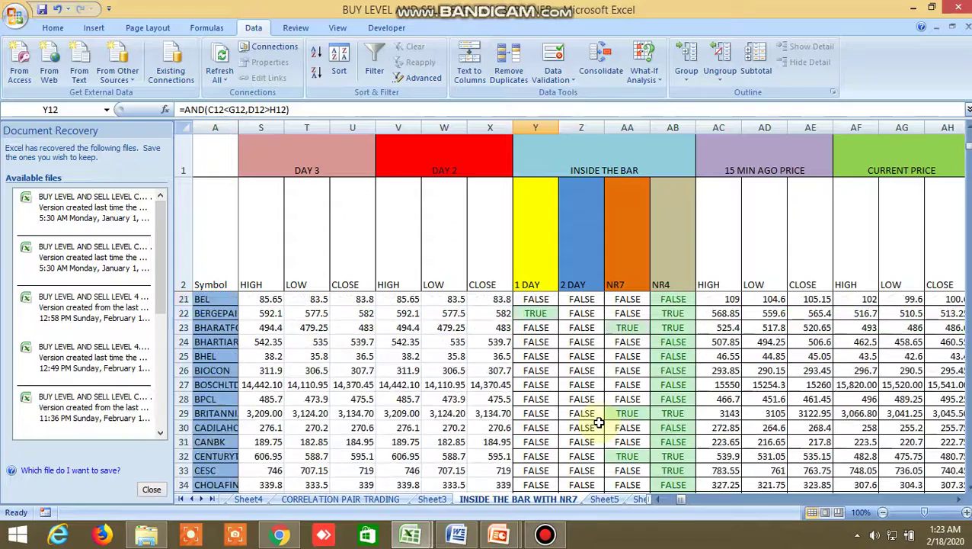
pyautogui.scroll(-13, 599, 424)
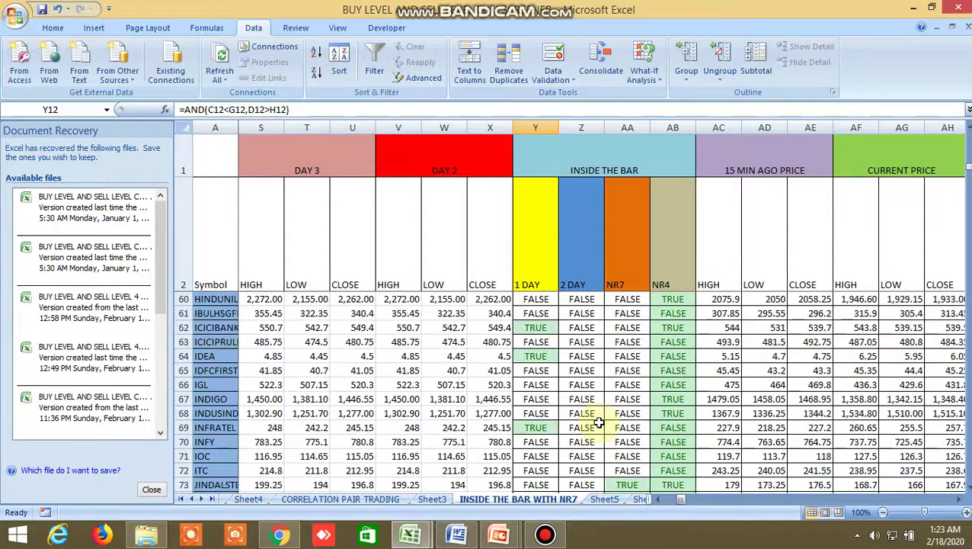
pyautogui.scroll(-7, 599, 423)
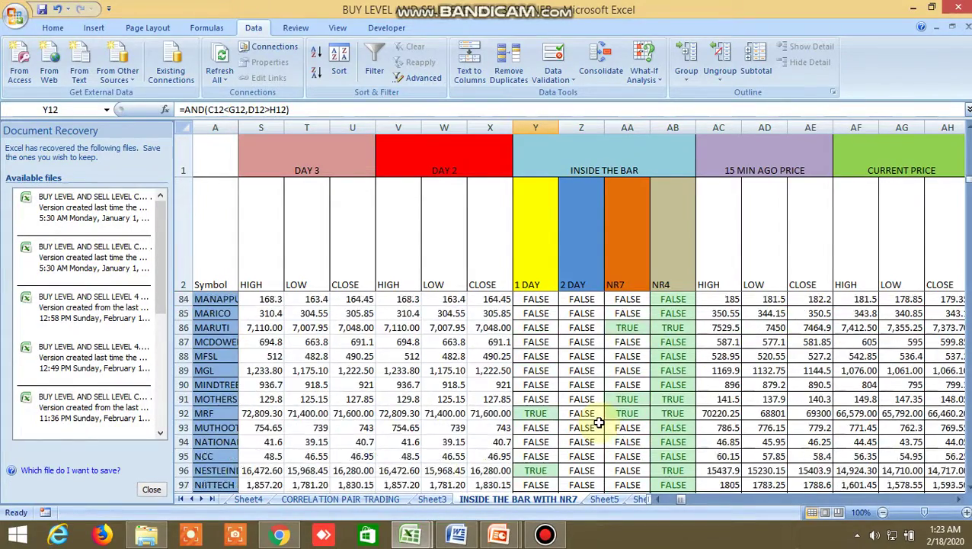
pyautogui.scroll(-12, 599, 423)
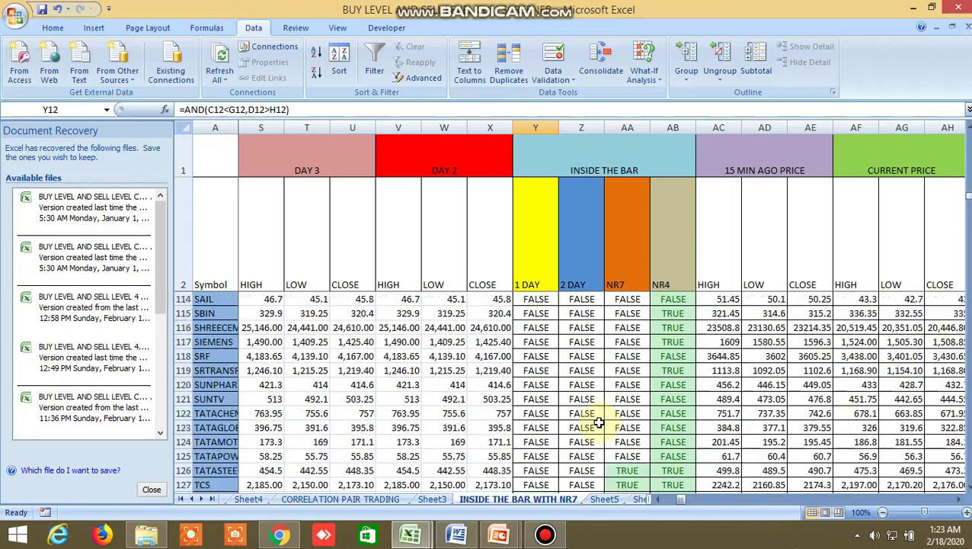
pyautogui.scroll(-1, 599, 423)
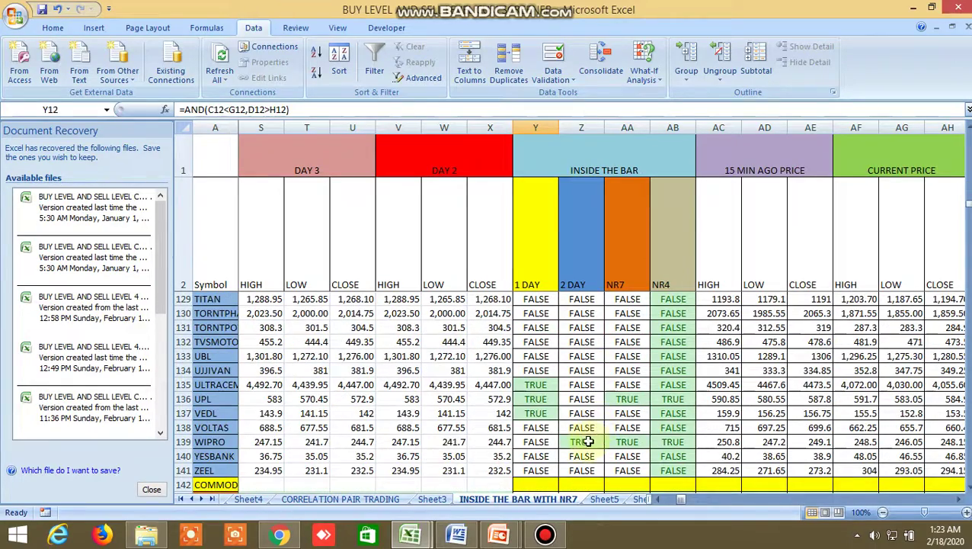
pyautogui.click(588, 441)
# Switch to Kite in Chrome and open the NSE WIPRO chart to examine its last three daily candles.
pyautogui.click(281, 534)
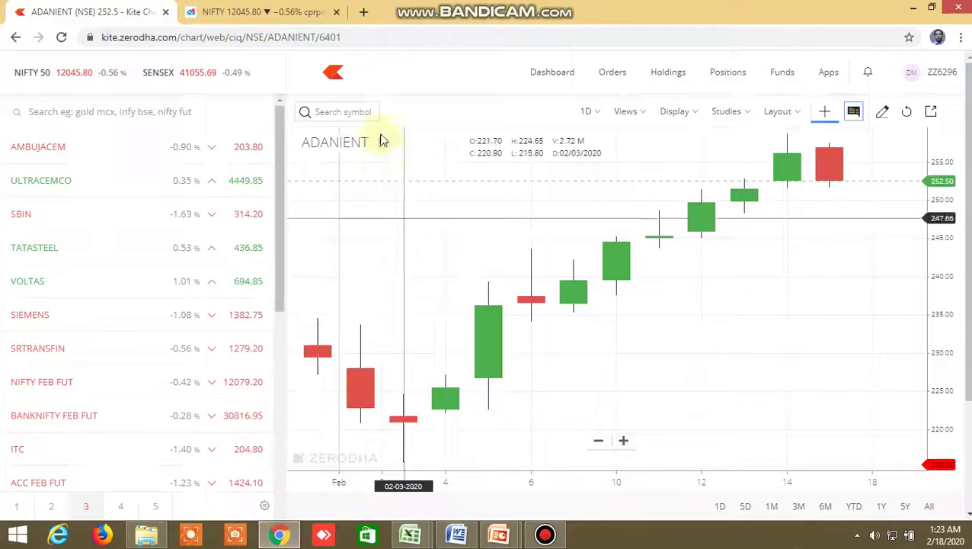
pyautogui.write('w')
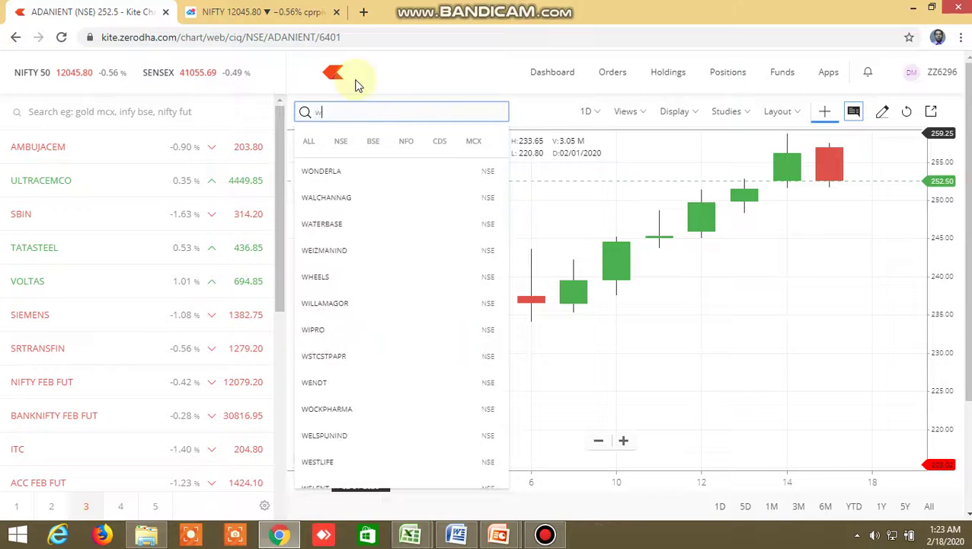
pyautogui.write('ipro')
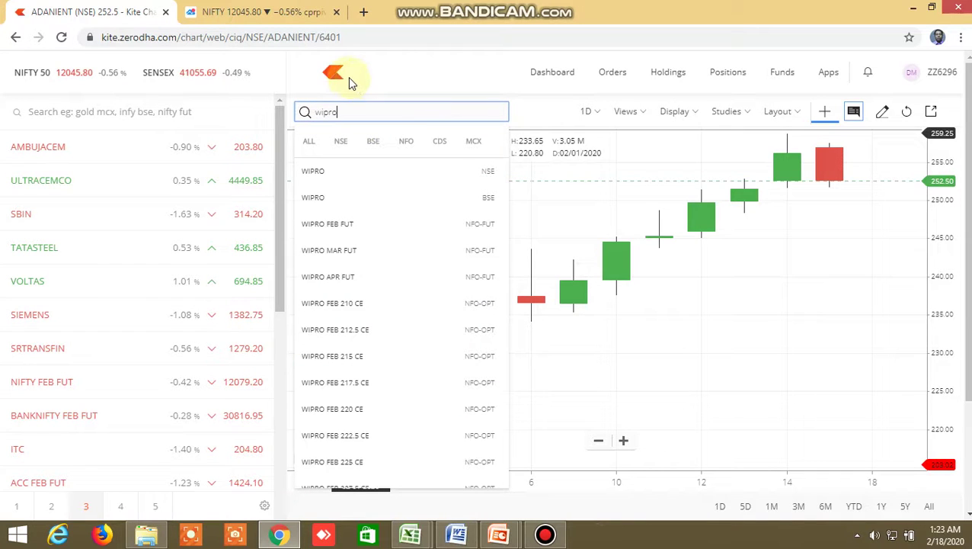
pyautogui.click(317, 173)
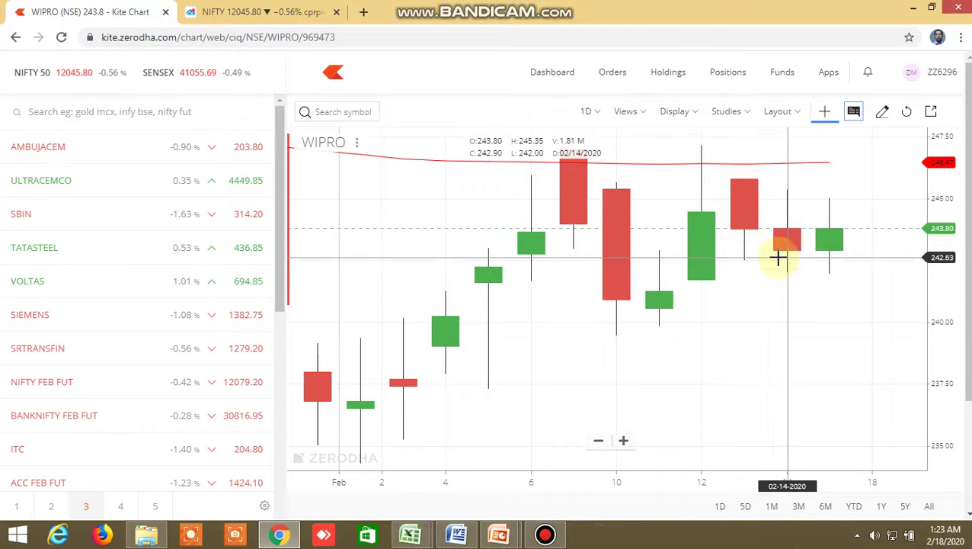
pyautogui.click(757, 214)
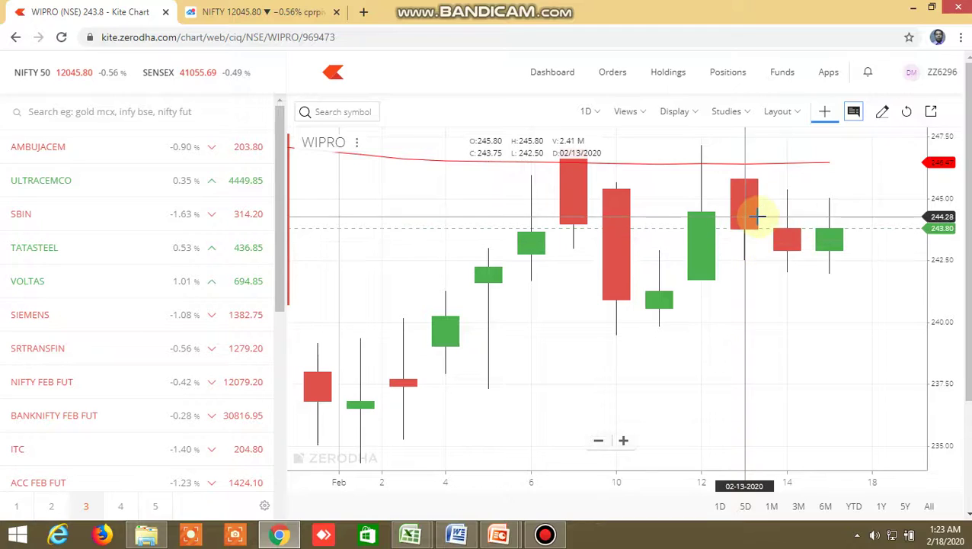
# Return to the Excel screener and inspect ACC's formula in the LOWER HIGH LOWER LOW 3 DAYS THREE BLACK CROWS column.
pyautogui.click(449, 533)
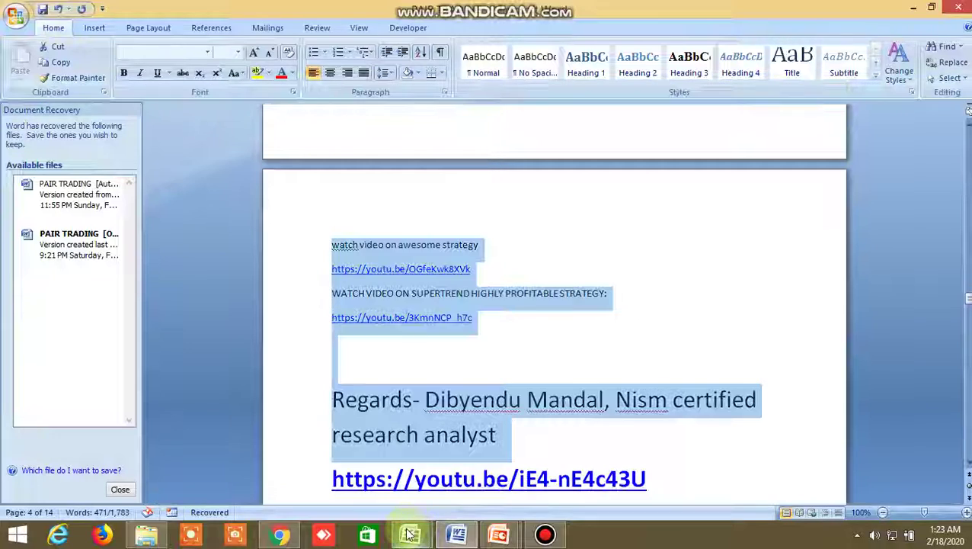
pyautogui.click(345, 478)
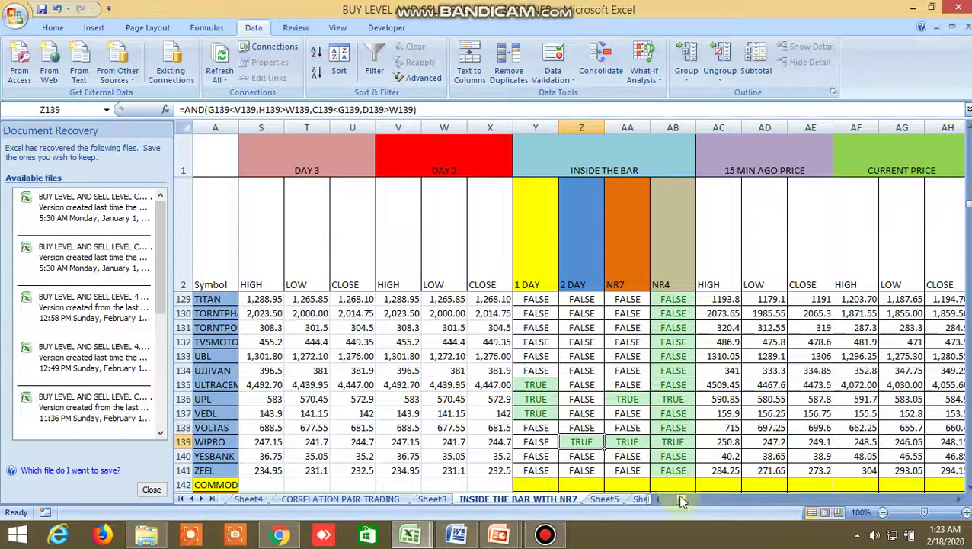
pyautogui.moveTo(681, 499); pyautogui.dragTo(691, 499)
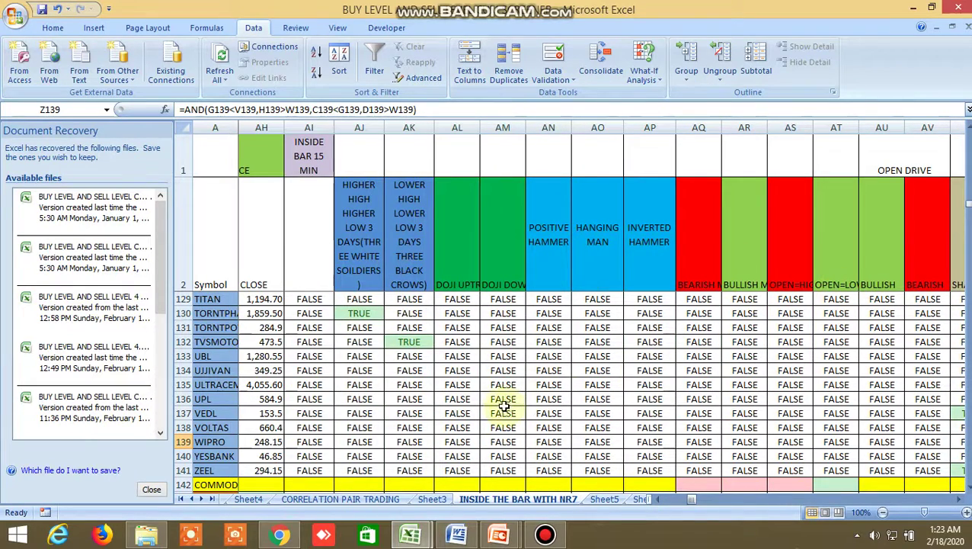
pyautogui.scroll(6, 503, 408)
pyautogui.scroll(13, 456, 370)
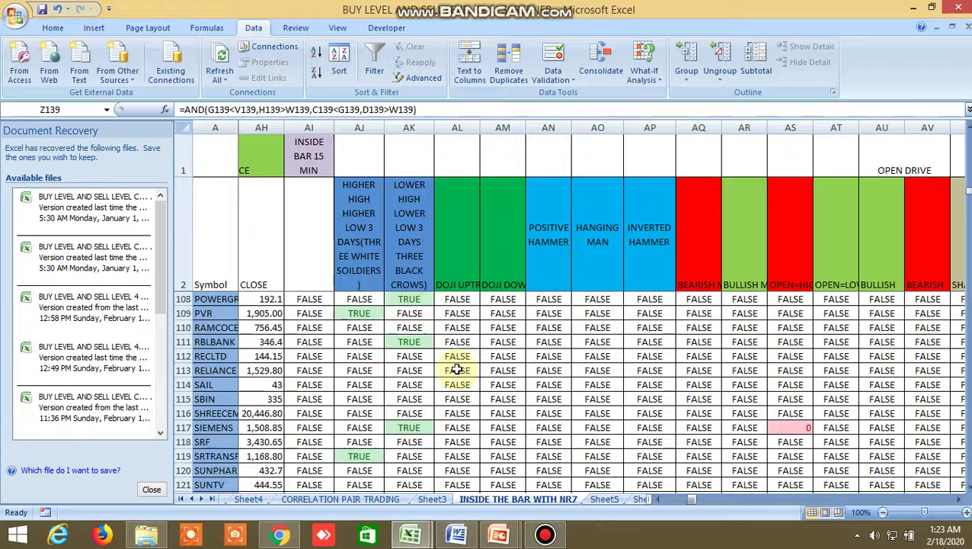
pyautogui.scroll(16, 444, 348)
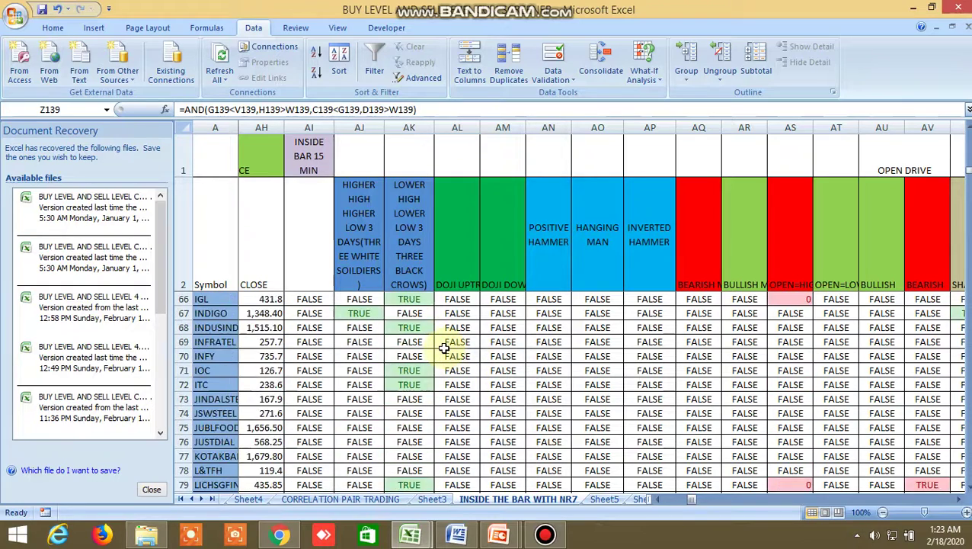
pyautogui.scroll(7, 441, 345)
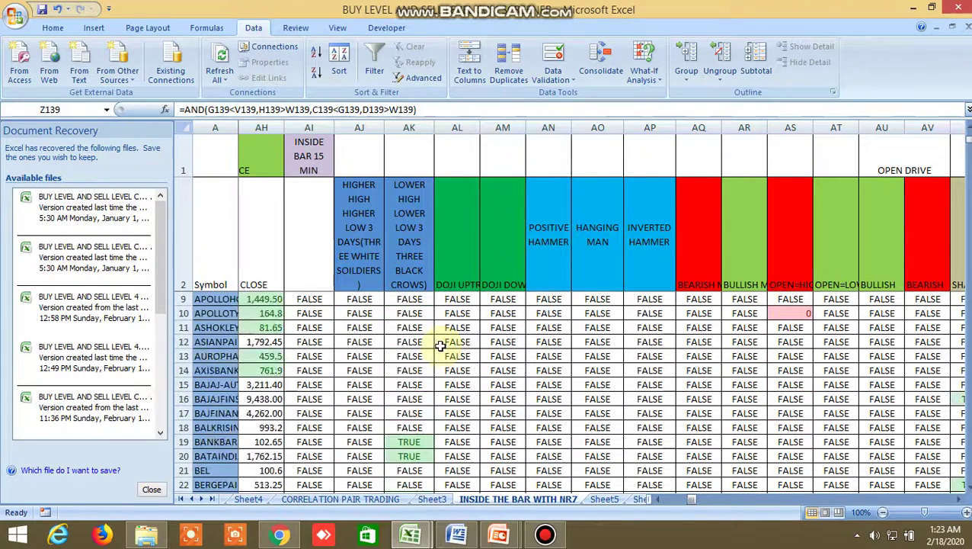
pyautogui.click(415, 300)
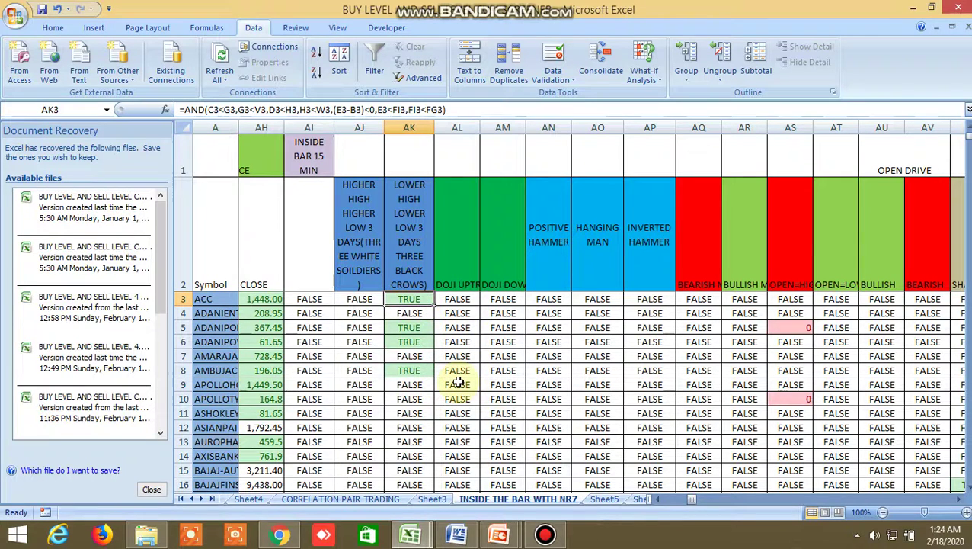
# Switch to Kite in Chrome and search the chart symbols for "aaa".
pyautogui.click(279, 535)
pyautogui.click(334, 112)
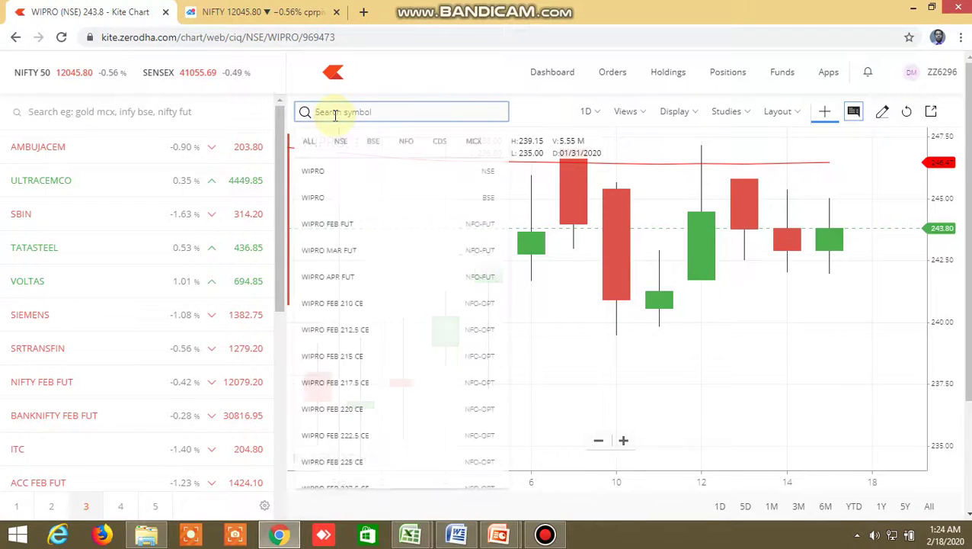
pyautogui.write('aaa')
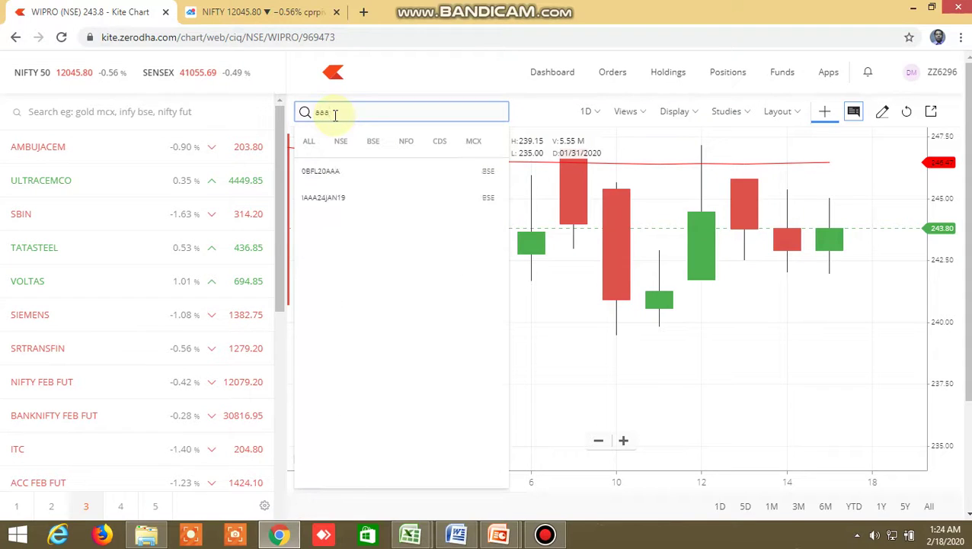